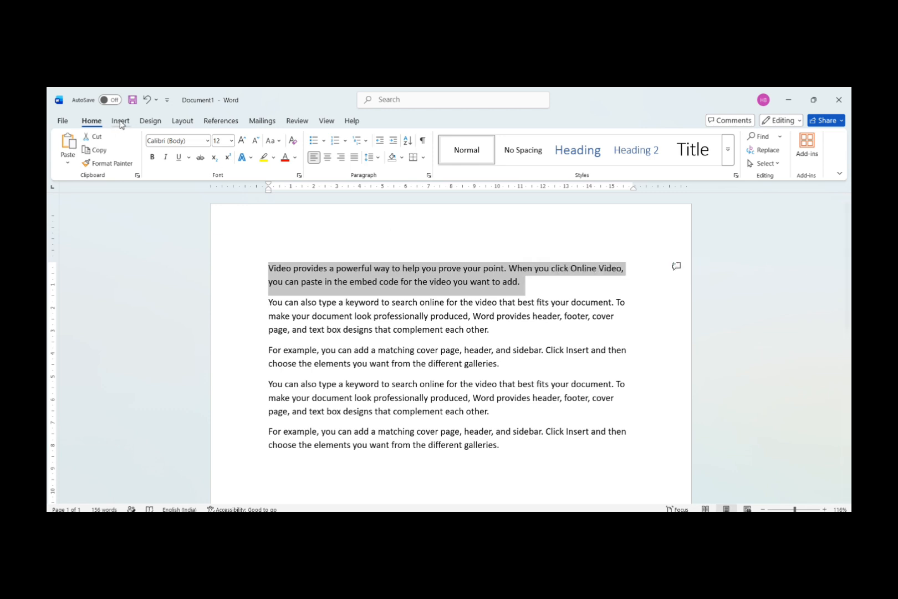
# Change the font of the selected first paragraph to Algerian.
pyautogui.click(207, 141)
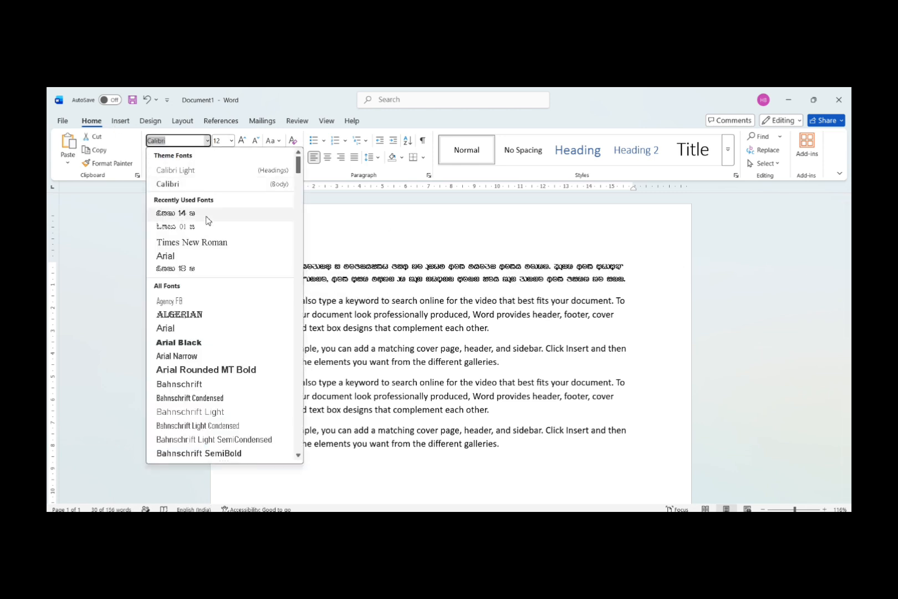
pyautogui.click(211, 314)
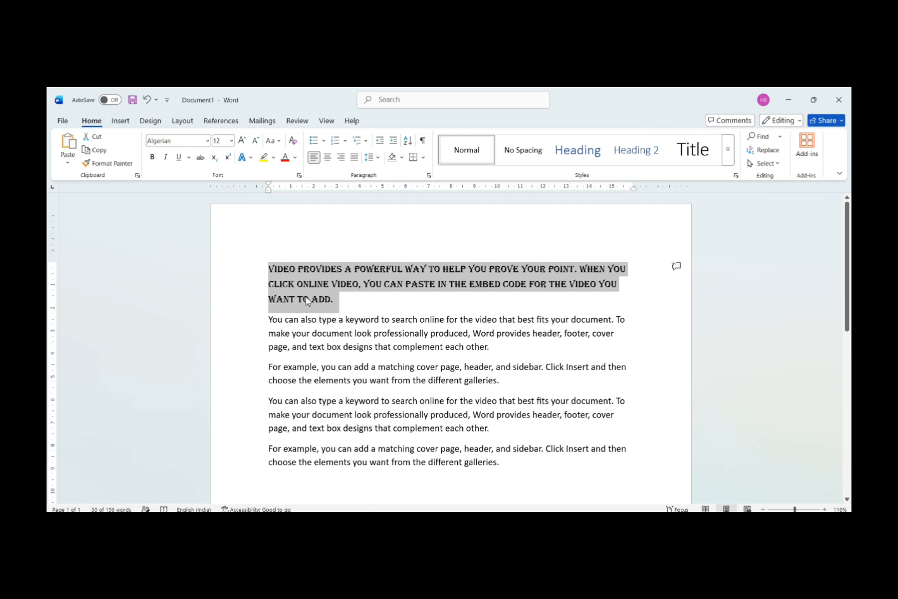
# Change the font of the first paragraph to Arial Black.
pyautogui.press('alt')
pyautogui.press('h')
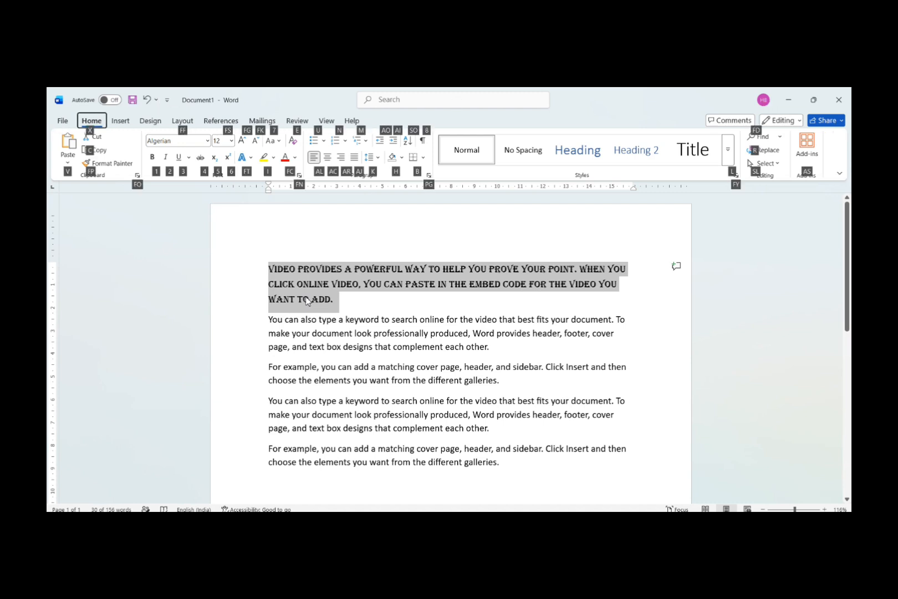
pyautogui.press('f')
pyautogui.press('f')
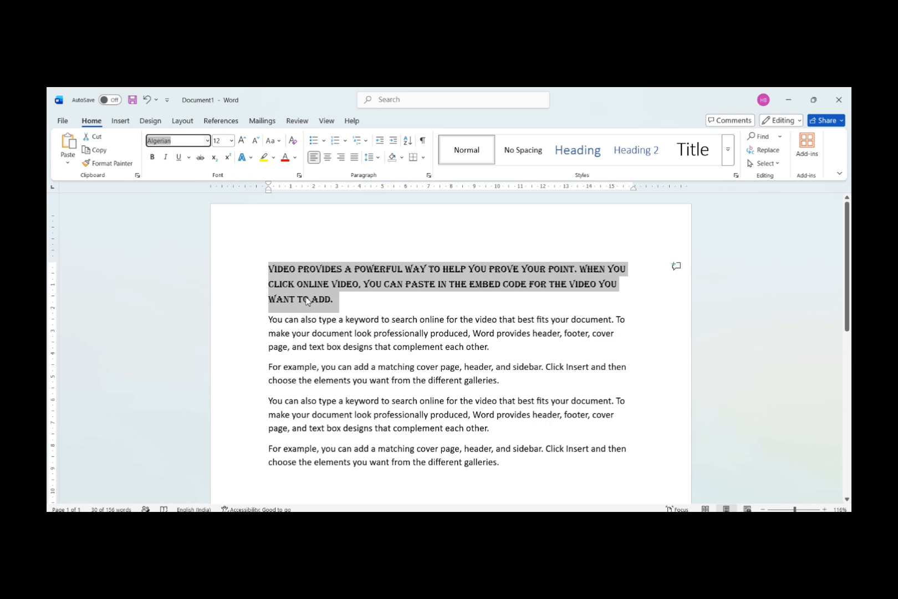
pyautogui.hotkey('alt', 'Down')
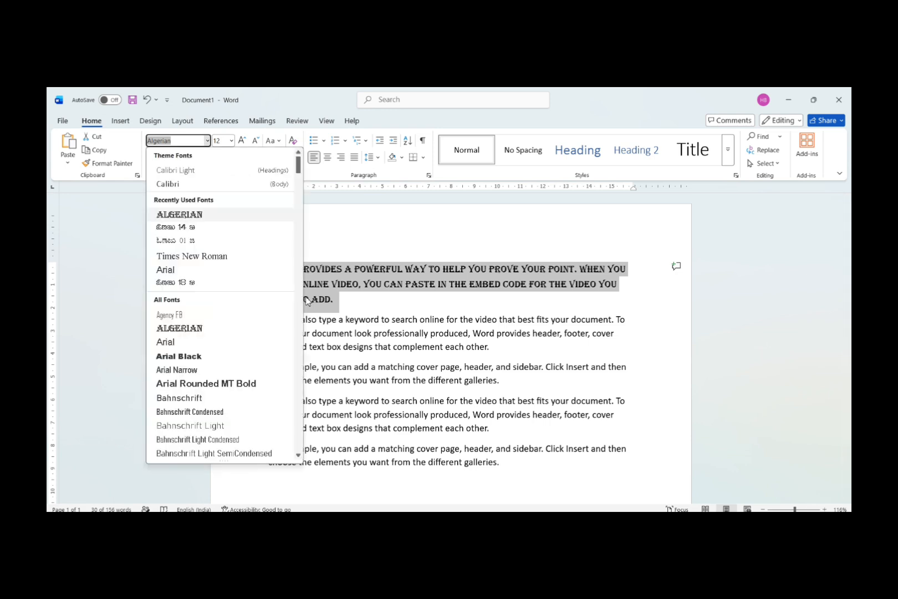
pyautogui.press('Down')
pyautogui.press('Down')
pyautogui.press('Down')
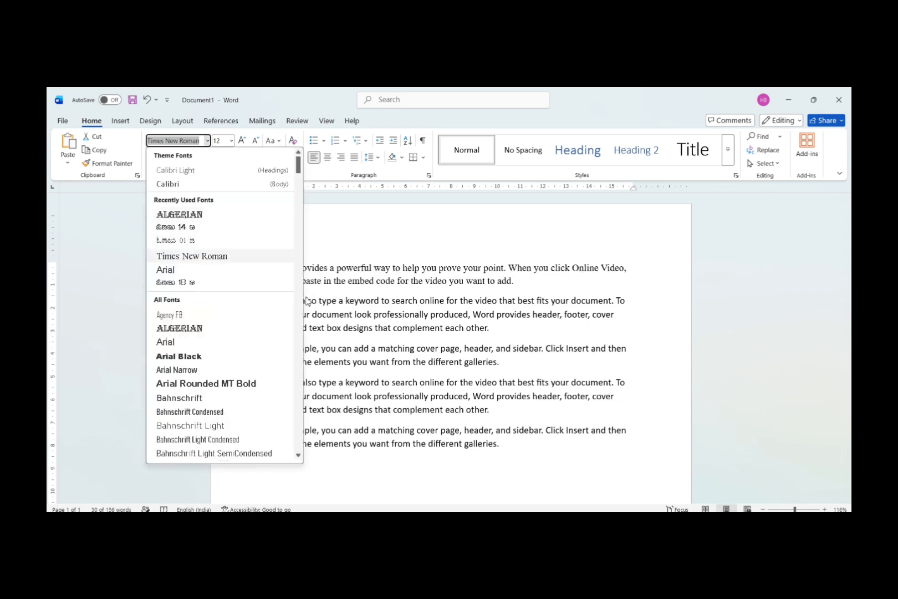
pyautogui.press('Down')
pyautogui.press('Down')
pyautogui.press('Down')
pyautogui.press('Down')
pyautogui.press('Down')
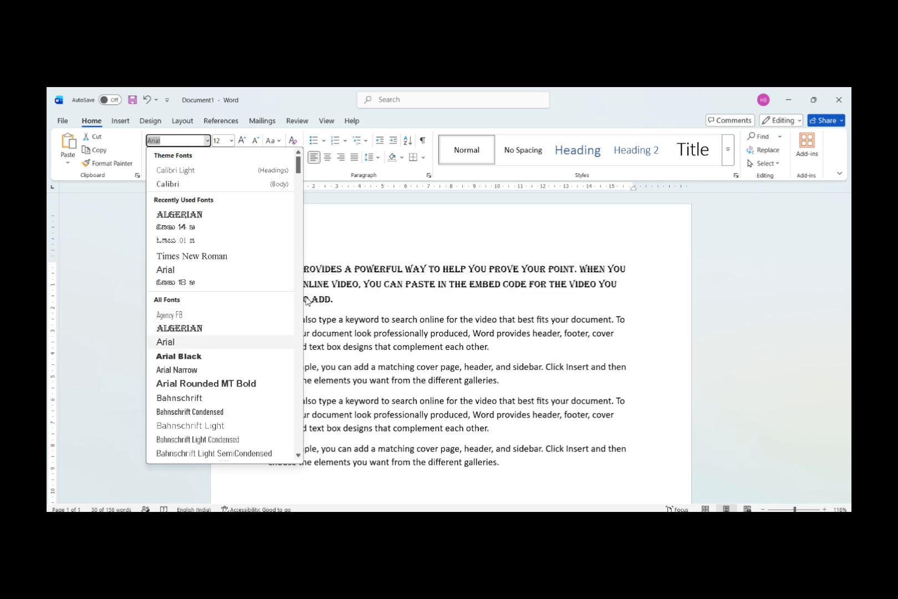
pyautogui.press('Down')
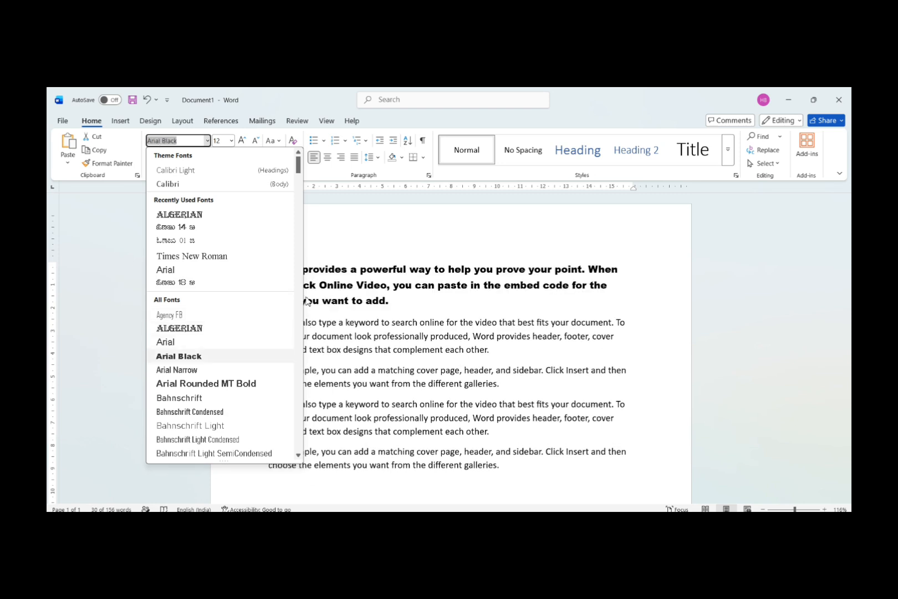
pyautogui.press('Return')
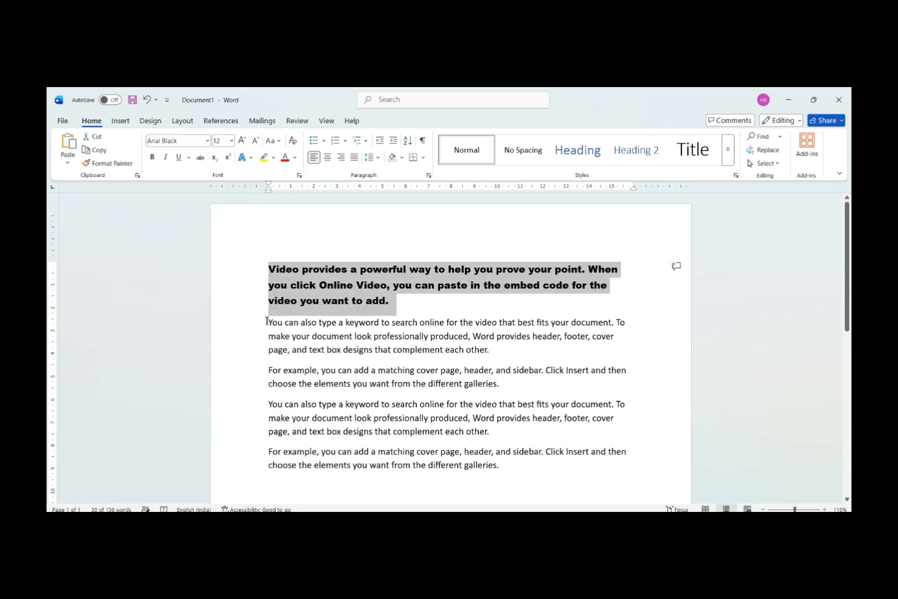
# Select the second paragraph and set its font size to 18.
pyautogui.moveTo(267, 322); pyautogui.dragTo(494, 355)
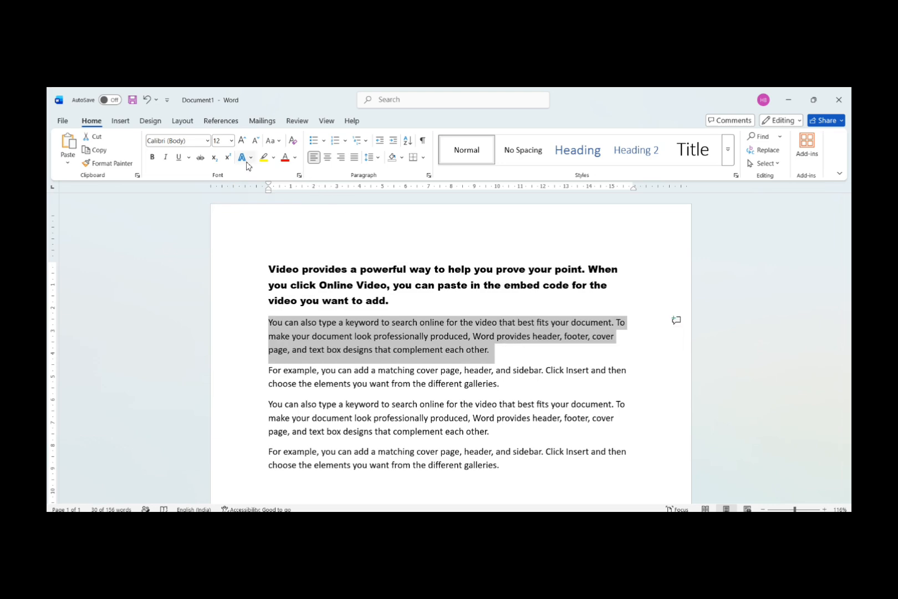
pyautogui.click(231, 142)
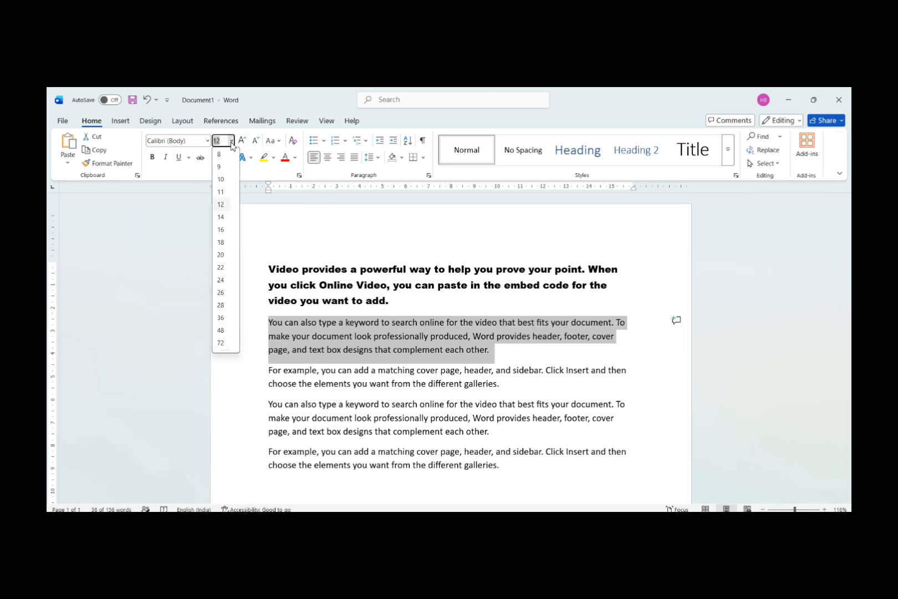
pyautogui.click(221, 243)
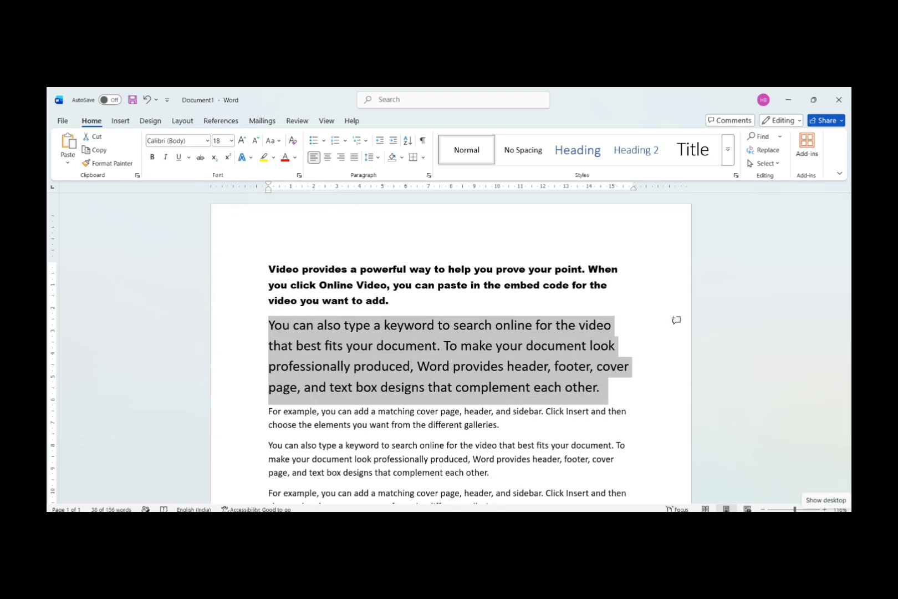
# Set the second paragraph's font size to 20.
pyautogui.press('alt')
pyautogui.press('h')
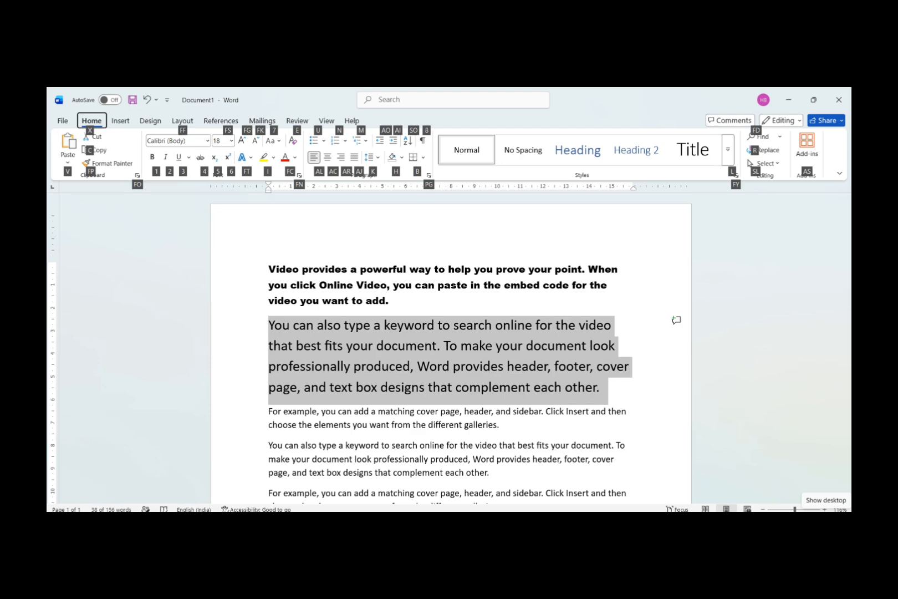
pyautogui.press('f')
pyautogui.press('s')
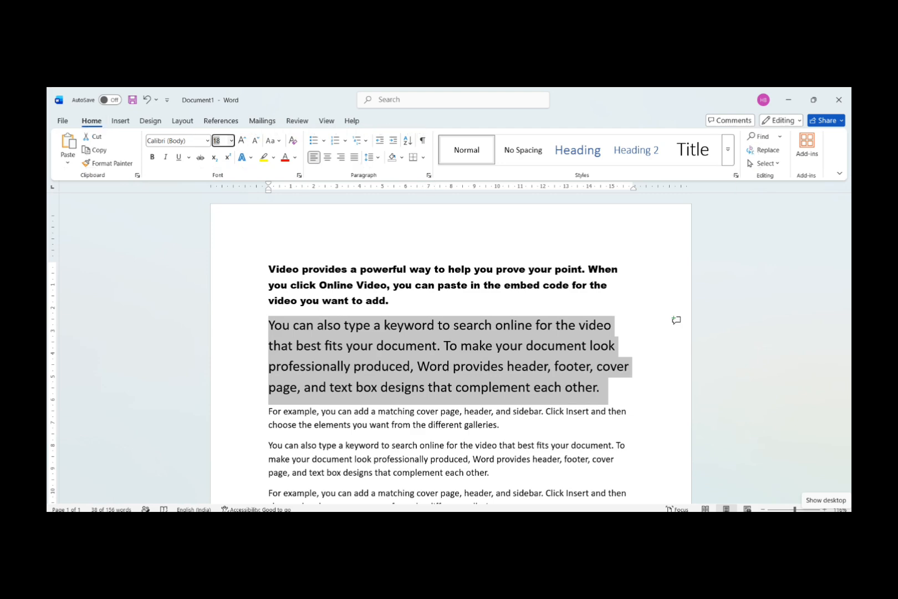
pyautogui.press('Down')
pyautogui.press('Down')
pyautogui.press('Down')
pyautogui.press('Down')
pyautogui.press('Down')
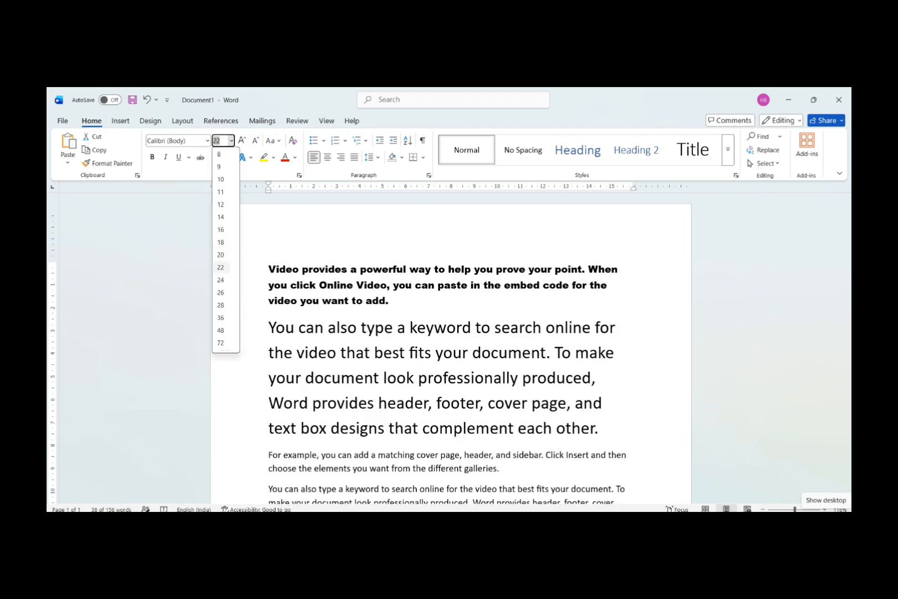
pyautogui.press('Up')
pyautogui.press('Up')
pyautogui.press('Up')
pyautogui.press('Up')
pyautogui.press('Return')
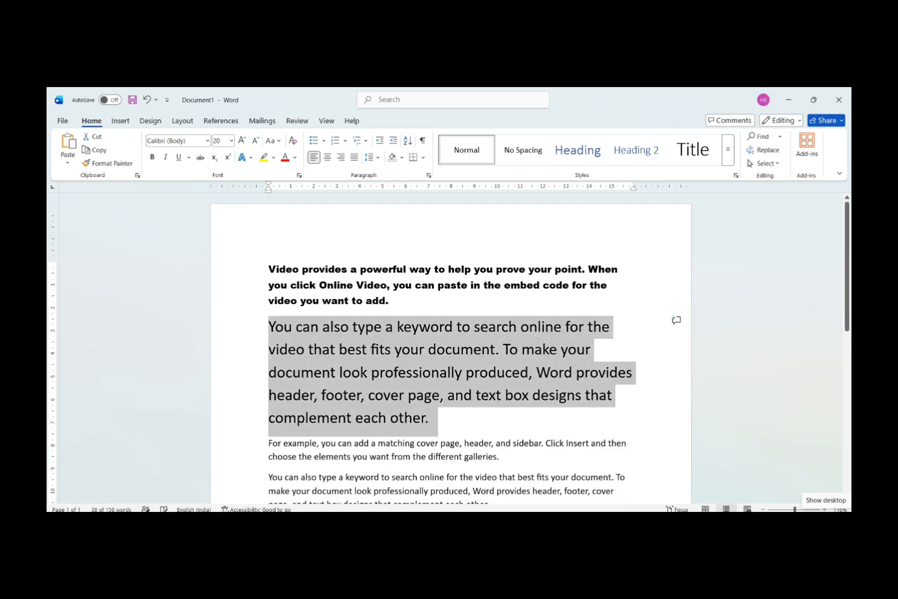
# Undo the font size changes on the second paragraph and the font changes on the first paragraph.
pyautogui.hotkey('ctrl', 'z')
pyautogui.hotkey('ctrl', 'z')
pyautogui.hotkey('ctrl', 'z')
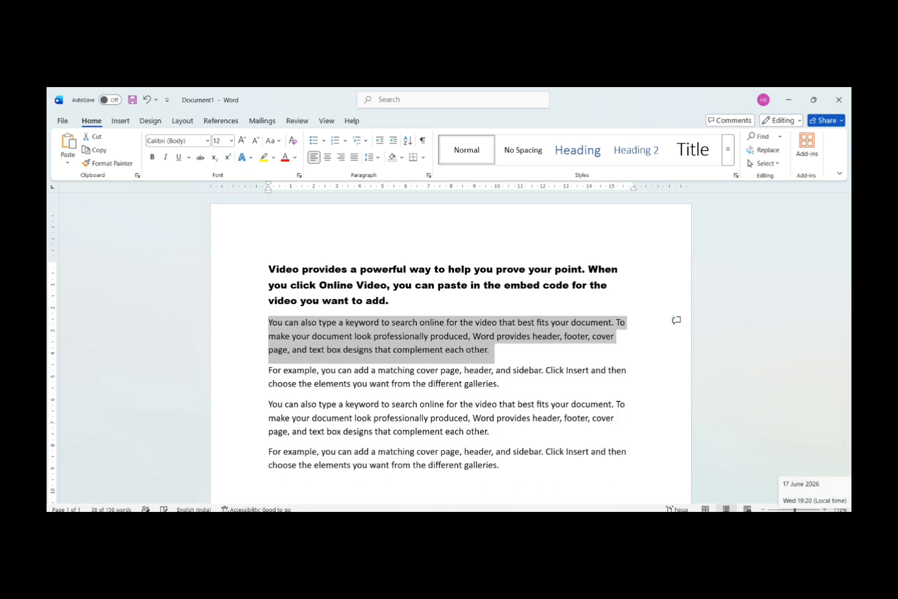
pyautogui.hotkey('ctrl', 'z')
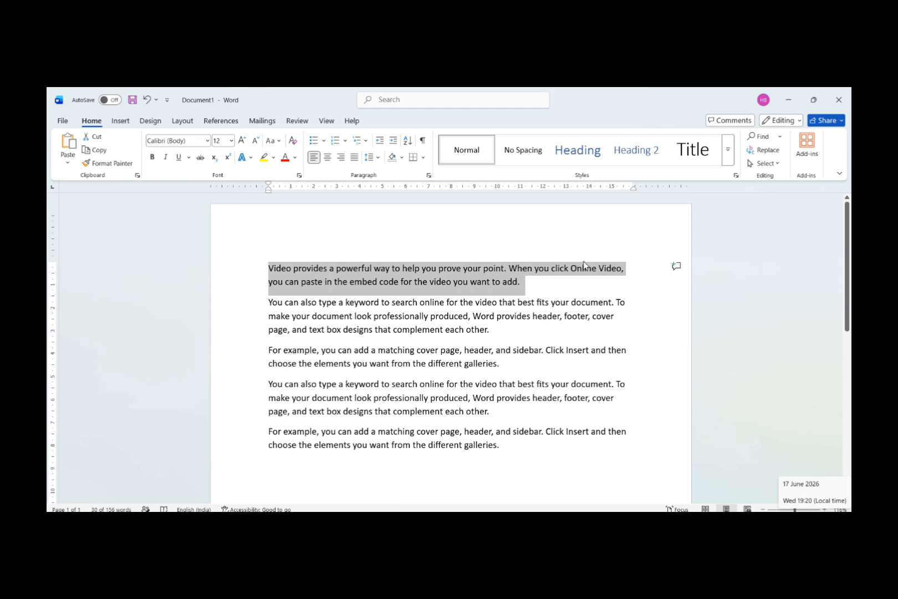
# Select the first paragraph and increase its font size by two increments to 16.
pyautogui.click(268, 269)
pyautogui.moveTo(268, 269); pyautogui.dragTo(572, 283)
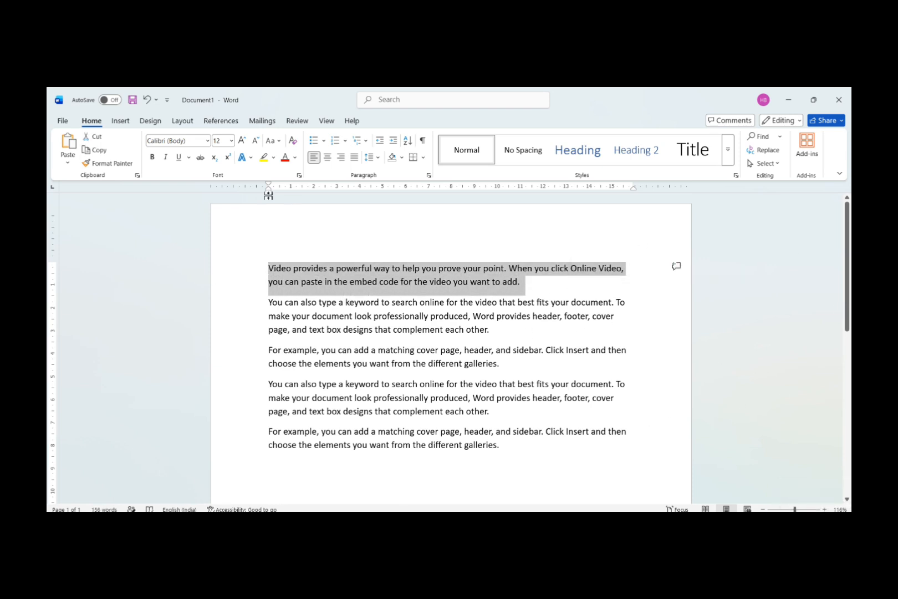
pyautogui.click(247, 142)
pyautogui.click(247, 144)
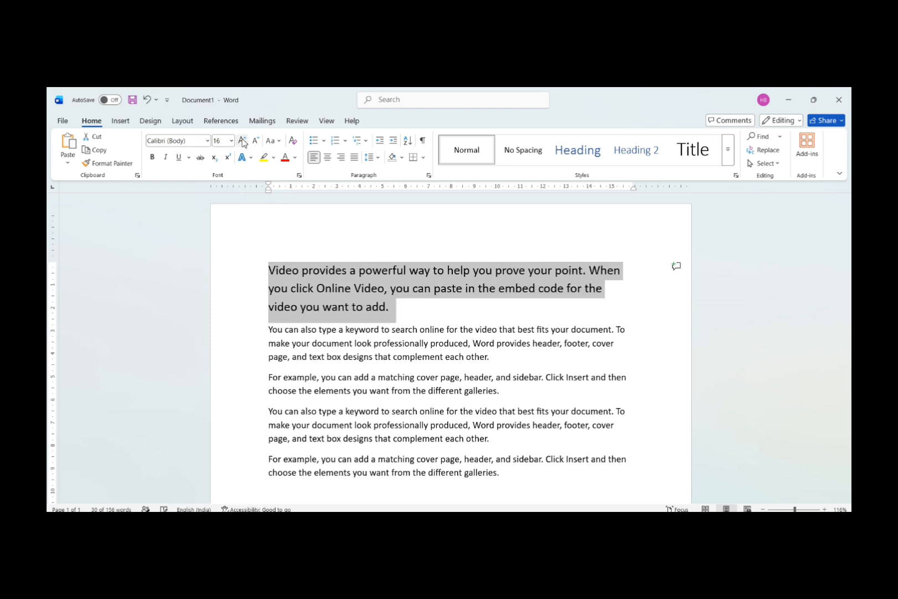
# Decrease the first paragraph's font size by two increments, and increase it by one to 14.
pyautogui.click(257, 142)
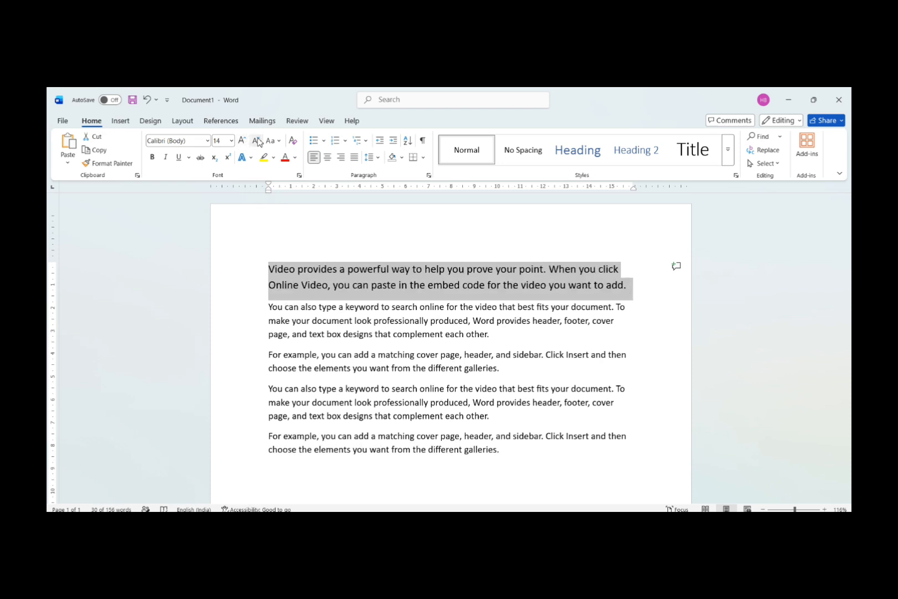
pyautogui.click(258, 142)
pyautogui.click(242, 141)
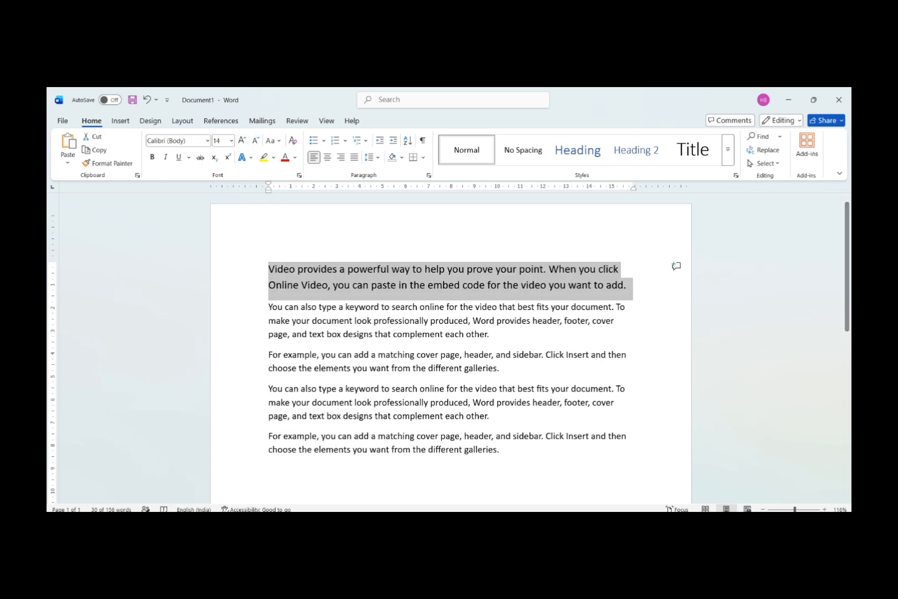
# Increase the first paragraph's font size by one increment to 16.
pyautogui.press('alt')
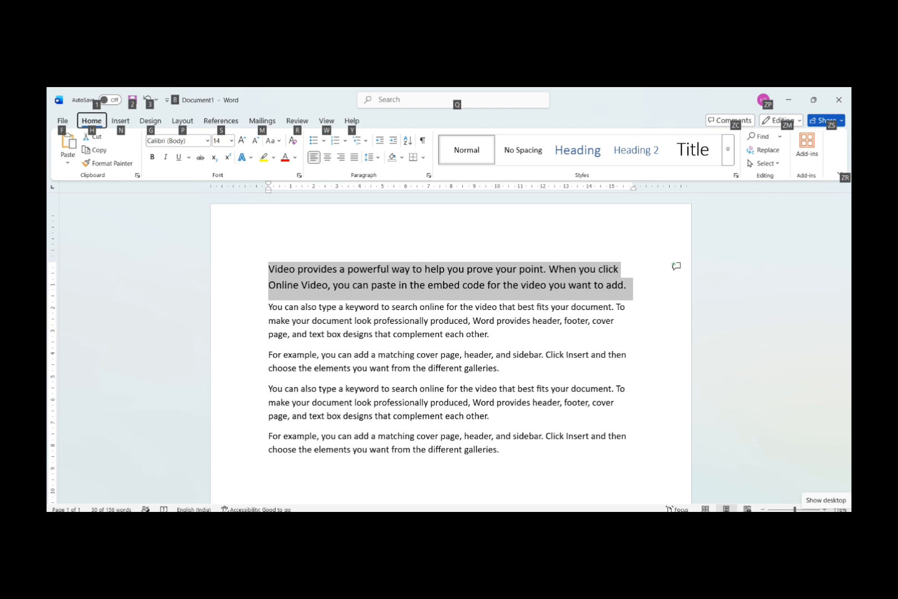
pyautogui.press('h')
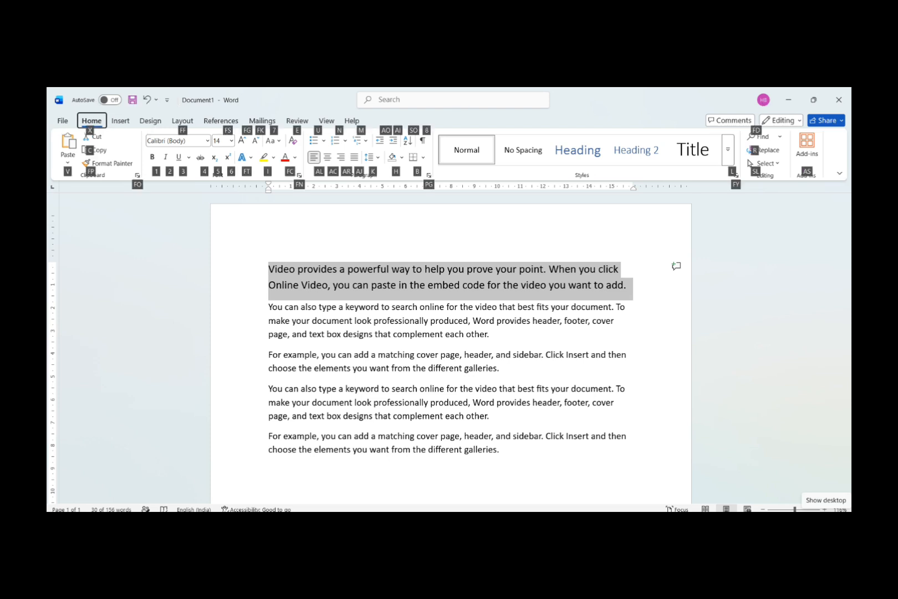
pyautogui.press('f')
pyautogui.press('g')
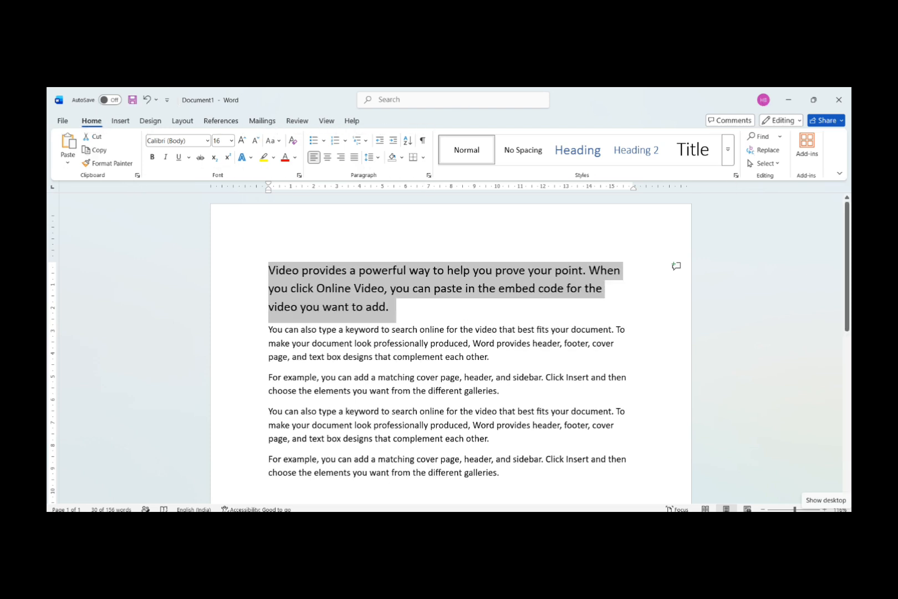
# Decrease the first paragraph's font size by one increment to 14.
pyautogui.press('alt')
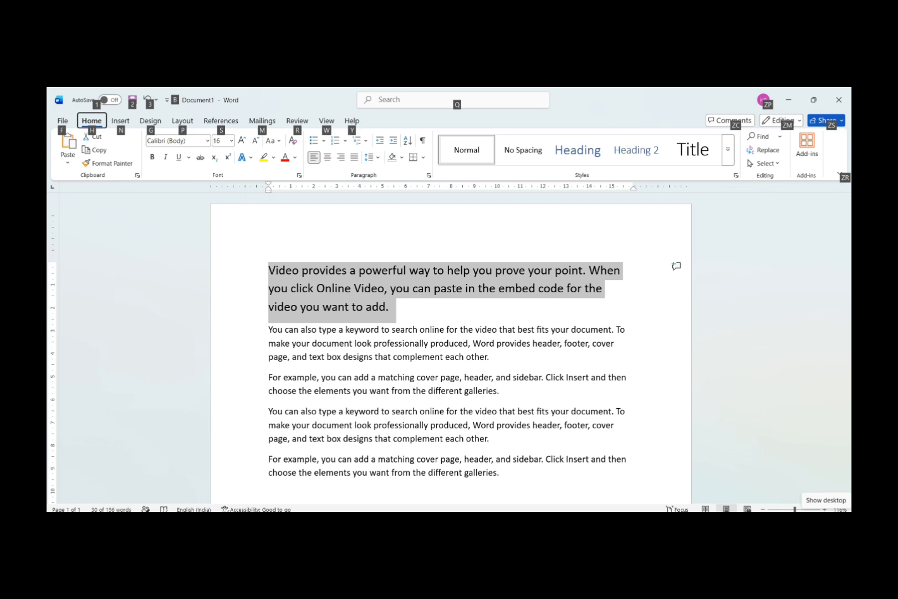
pyautogui.press('h')
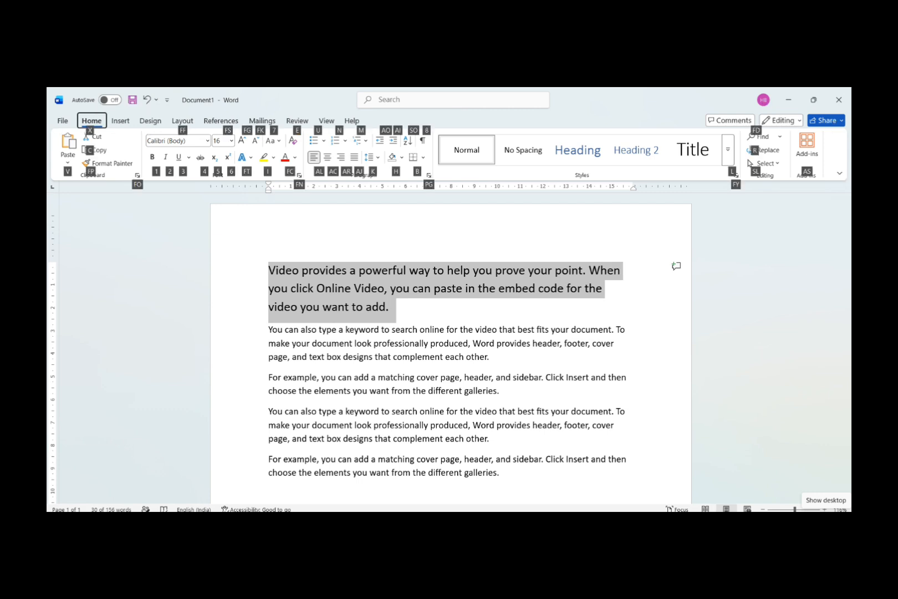
pyautogui.press('f')
pyautogui.press('k')
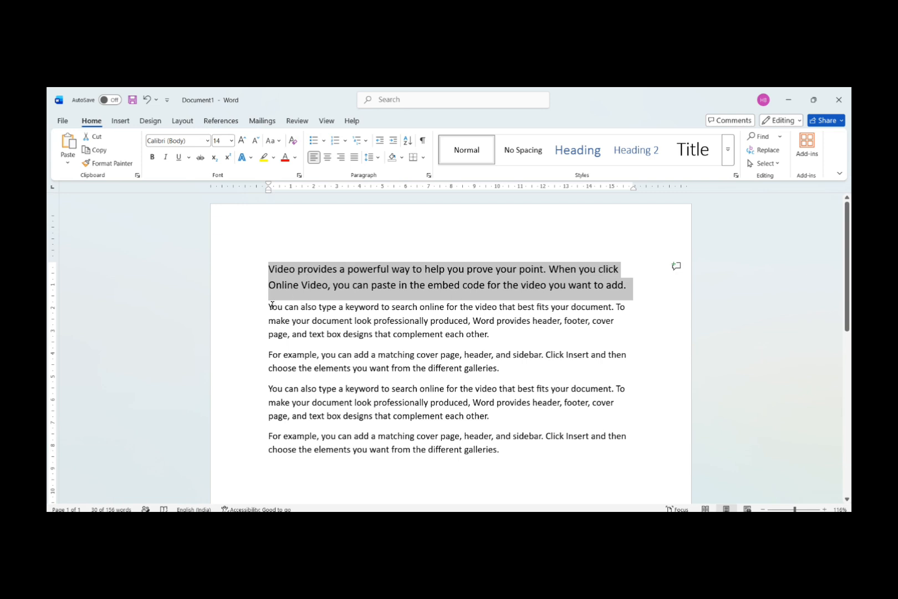
# Select the second paragraph and change its case to UPPERCASE, followed by lowercase.
pyautogui.moveTo(272, 304); pyautogui.dragTo(495, 318)
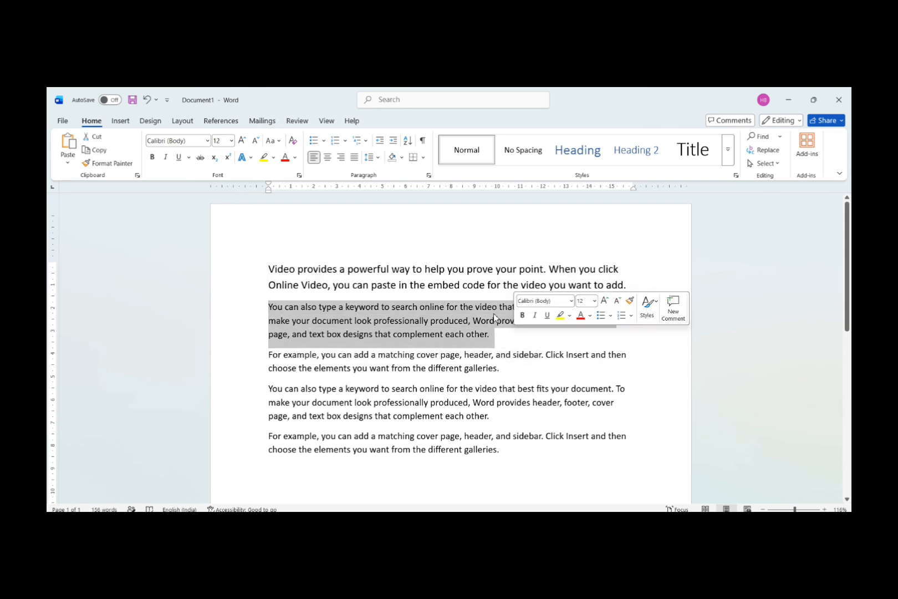
pyautogui.click(273, 141)
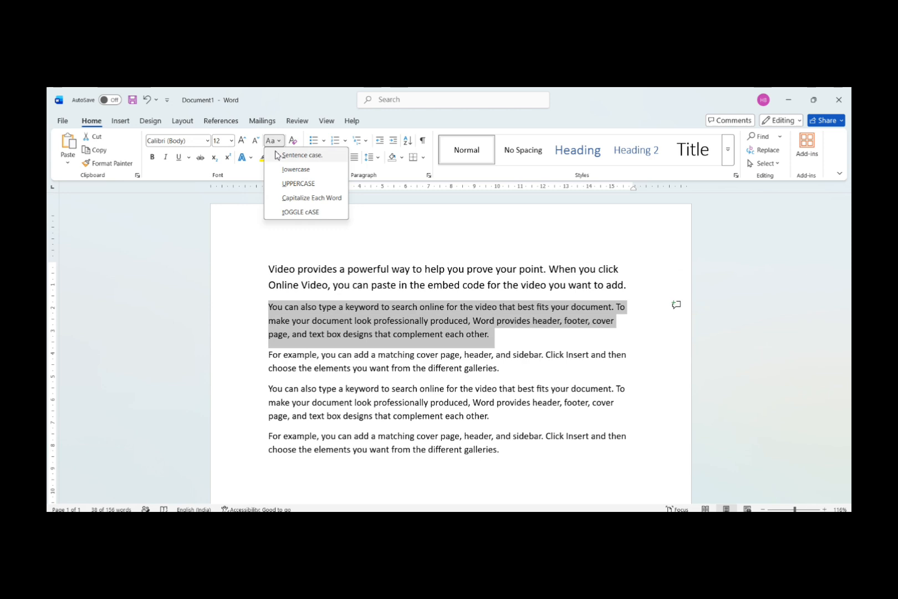
pyautogui.click(300, 186)
pyautogui.click(274, 144)
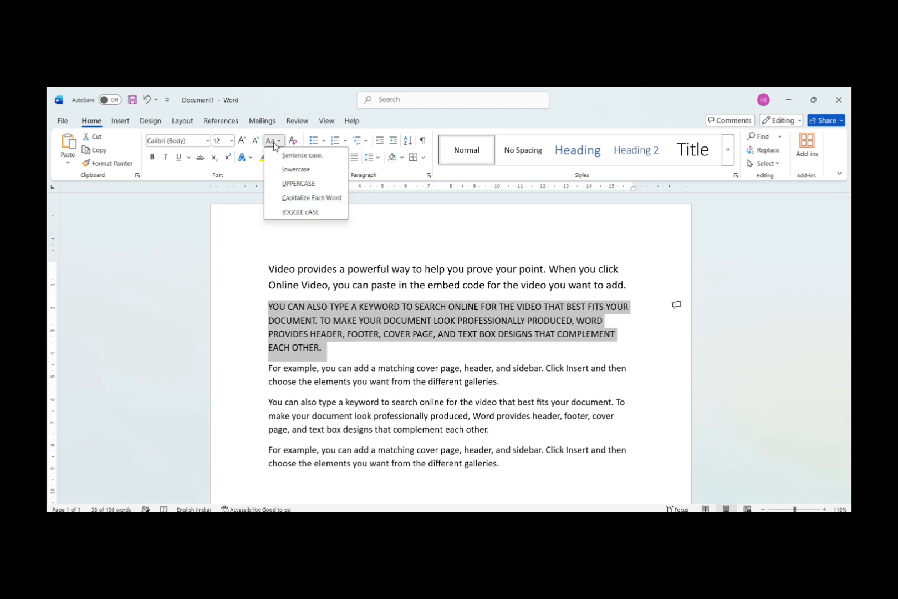
pyautogui.click(294, 169)
# Apply Capitalize Each Word to the second paragraph, followed by tOGGLE cASE.
pyautogui.click(272, 143)
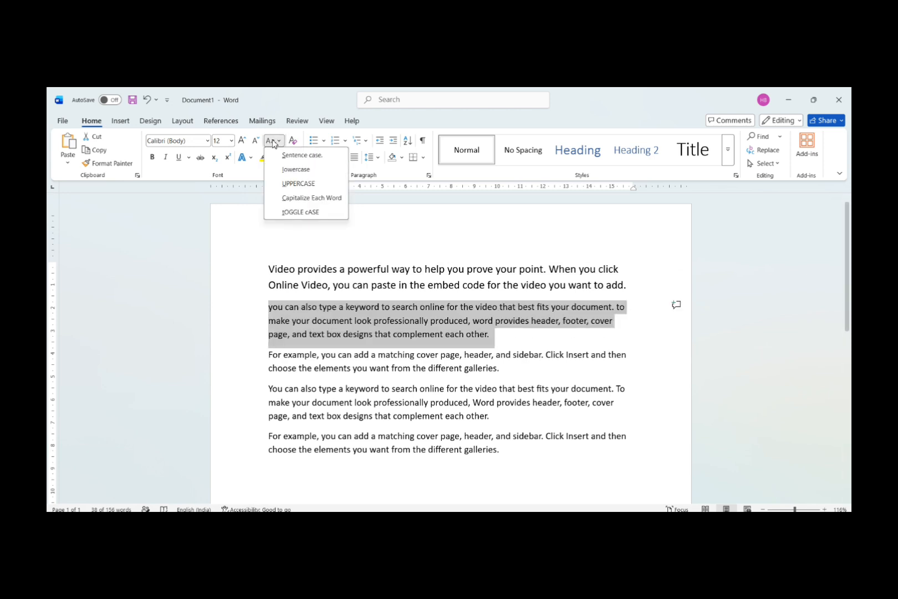
pyautogui.click(299, 198)
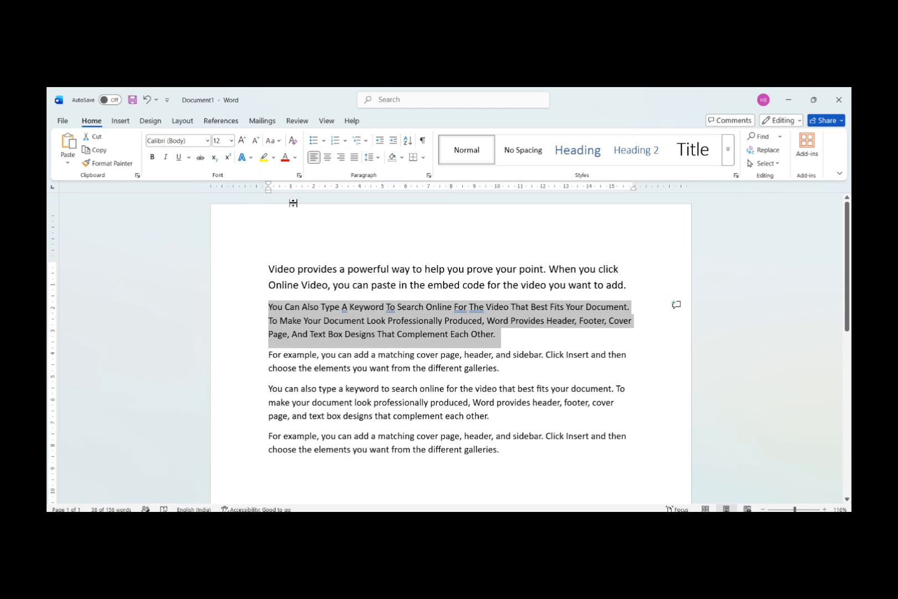
pyautogui.click(273, 141)
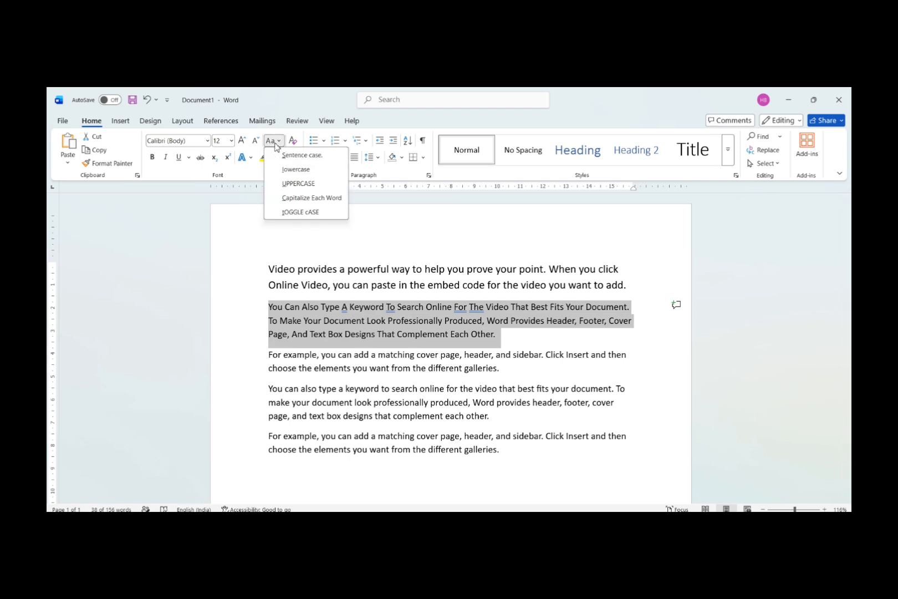
pyautogui.click(293, 212)
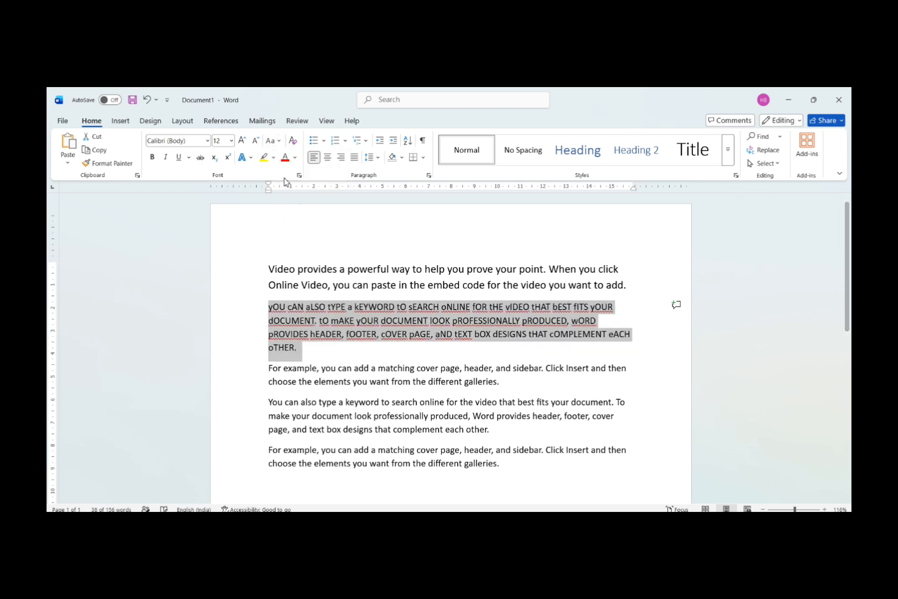
# Change the second paragraph's case to Sentence case, followed by UPPERCASE.
pyautogui.click(275, 143)
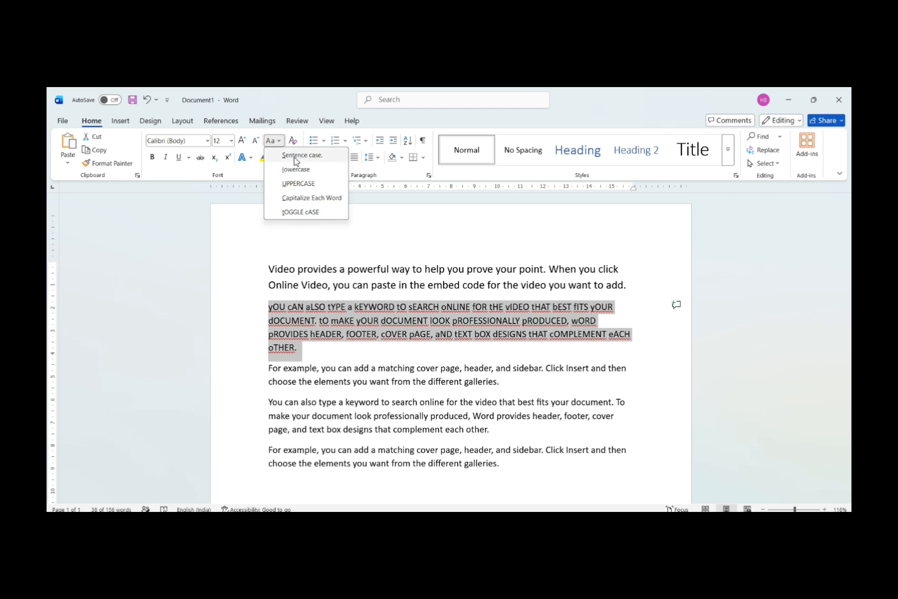
pyautogui.click(295, 159)
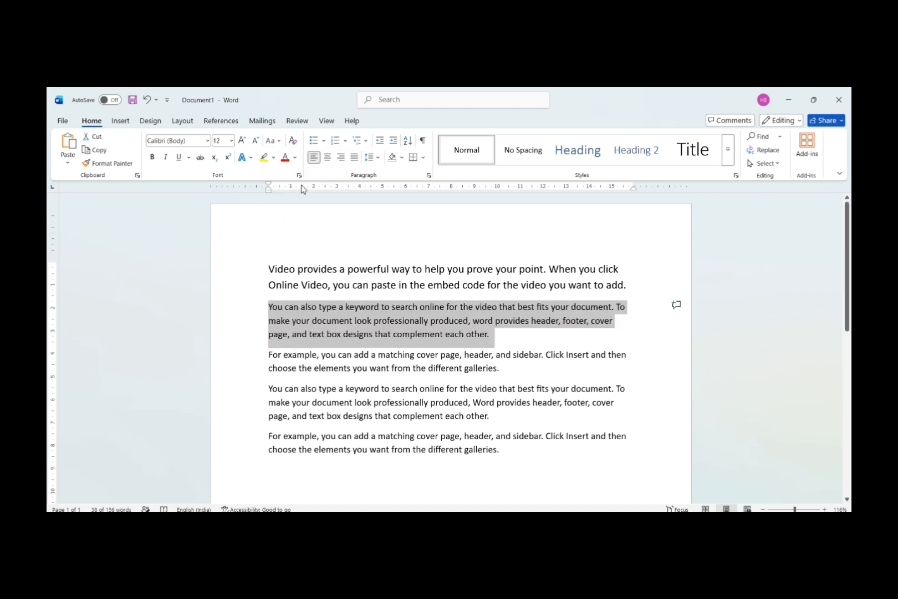
pyautogui.press('alt')
pyautogui.press('h')
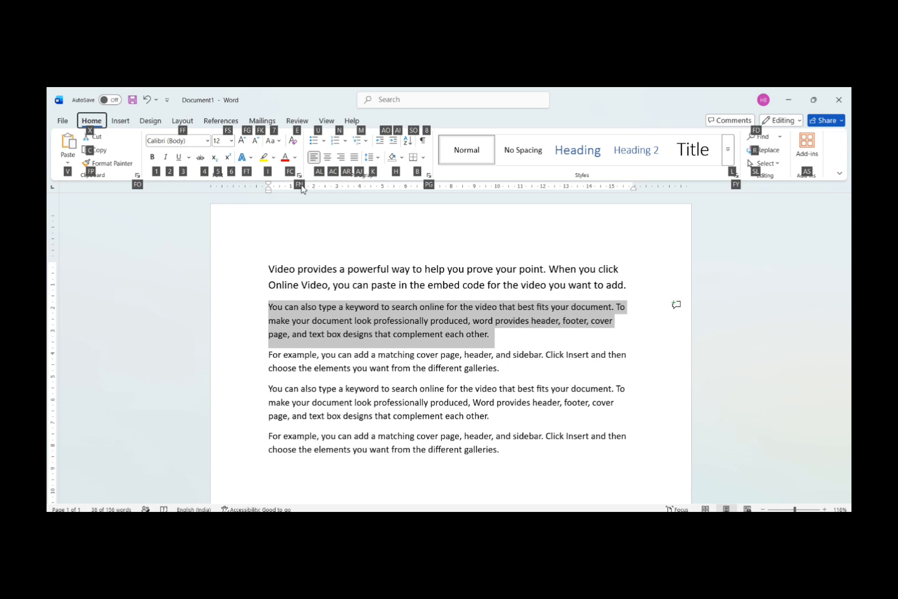
pyautogui.press('7')
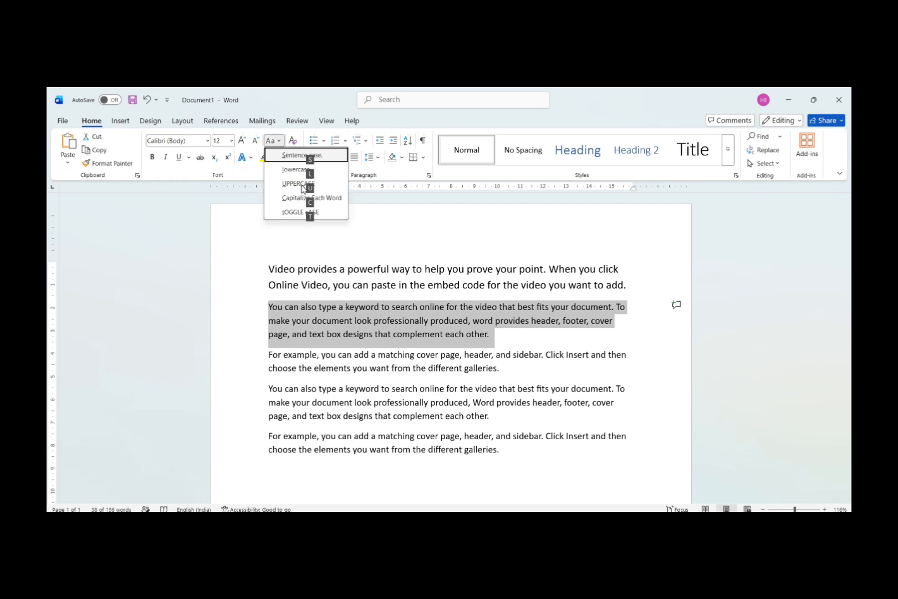
pyautogui.press('u')
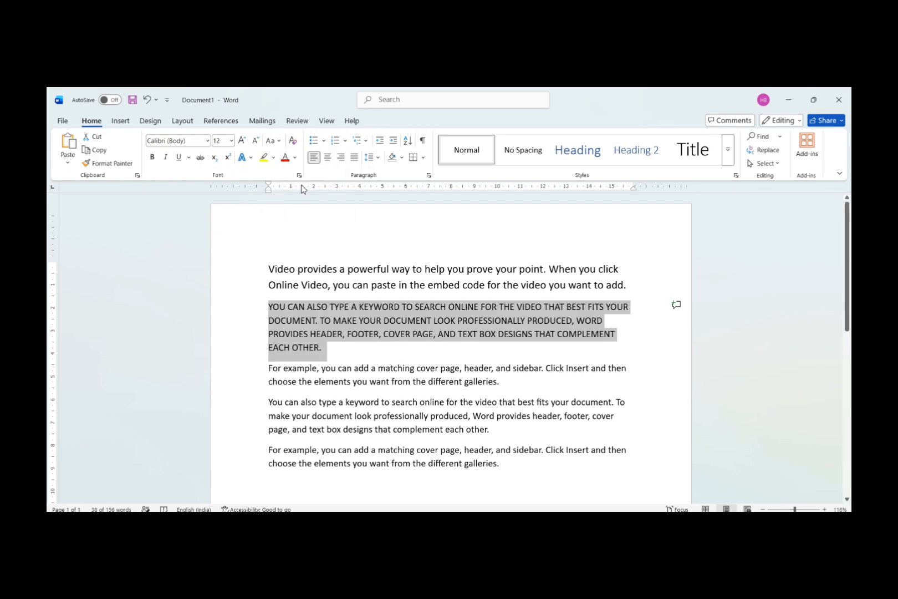
# Change the case of the still-selected second paragraph to lowercase.
pyautogui.press('alt')
pyautogui.press('h')
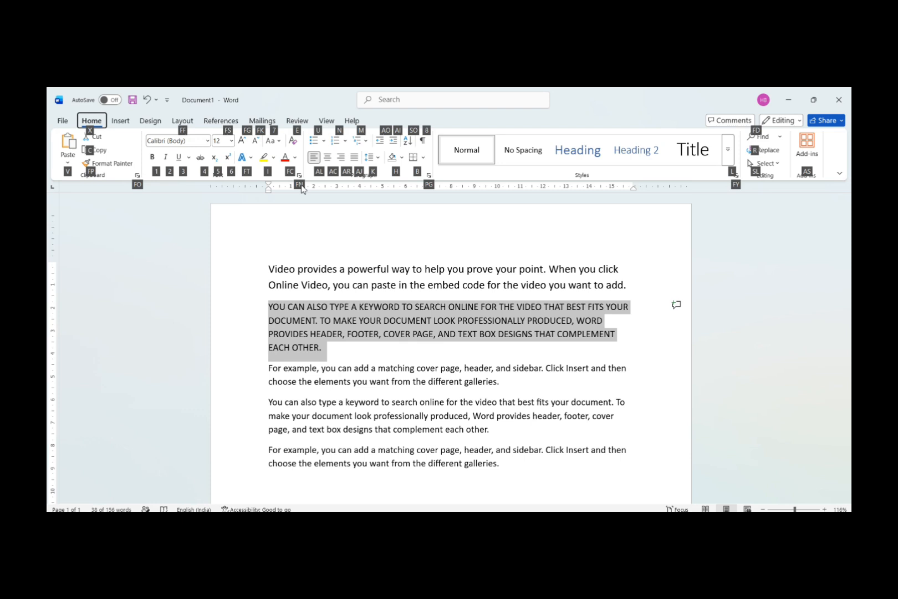
pyautogui.press('7')
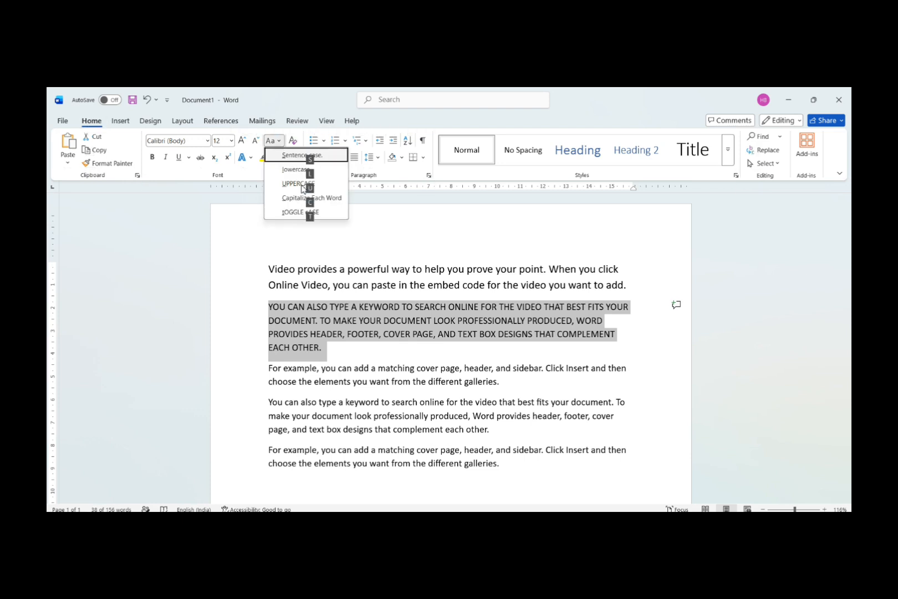
pyautogui.press('l')
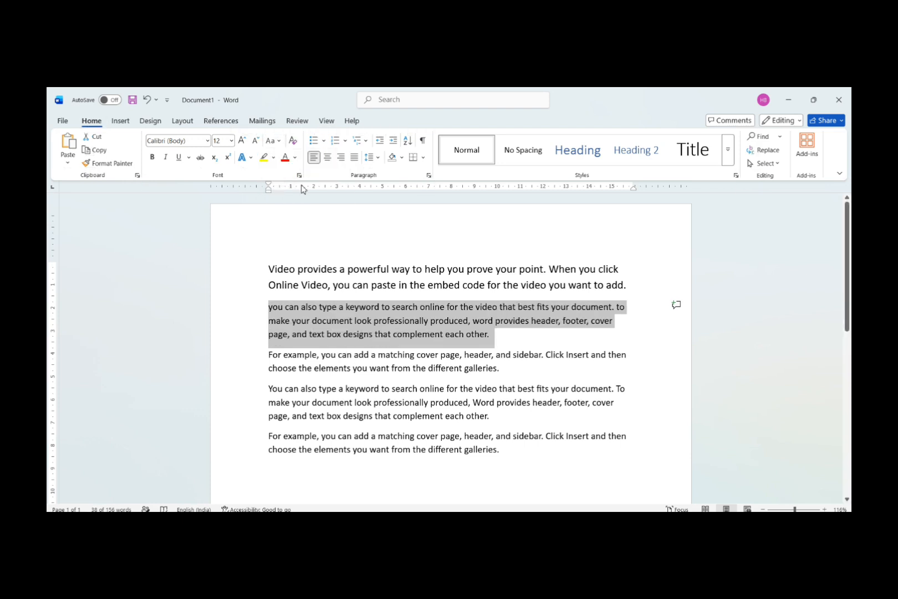
# Set the second paragraph's text back to Sentence case.
pyautogui.press('alt')
pyautogui.press('h')
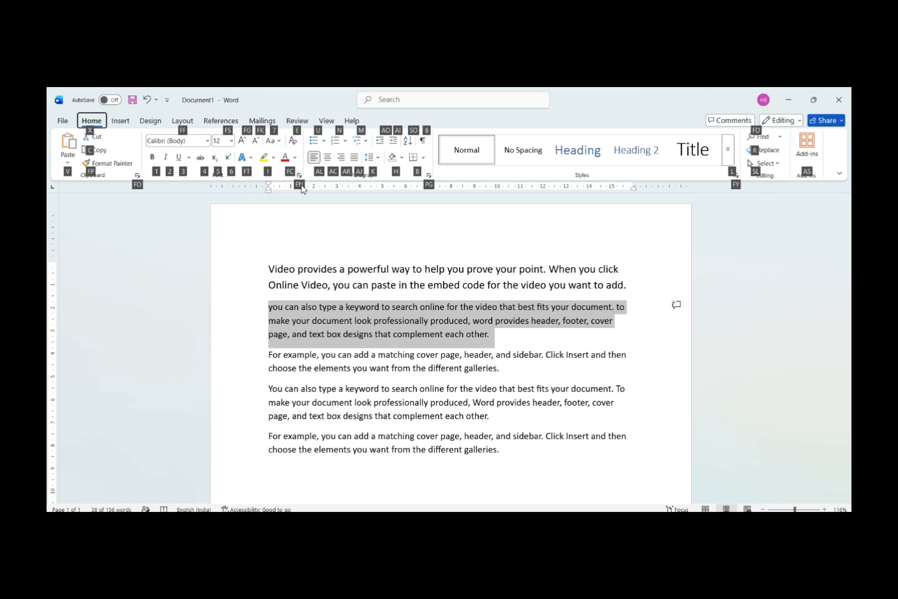
pyautogui.press('7')
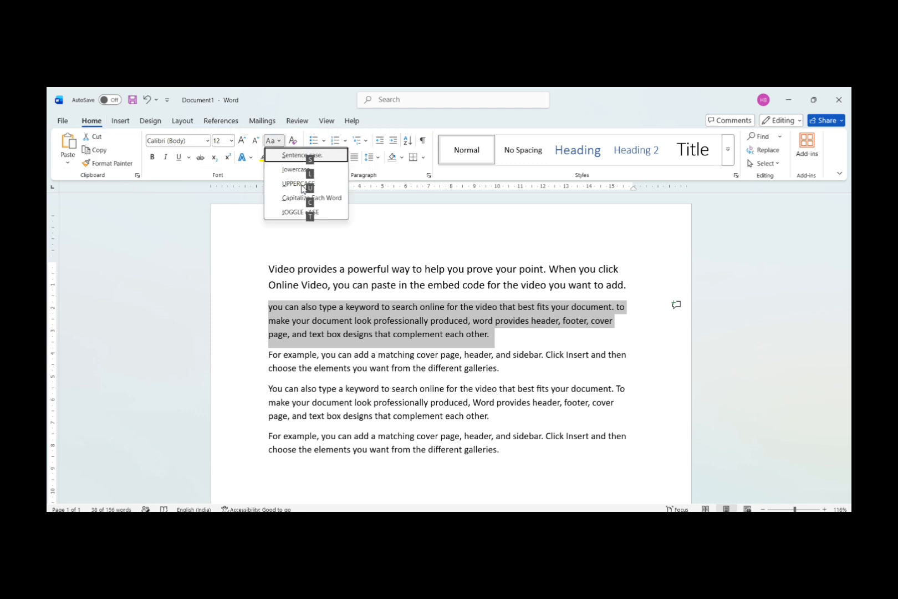
pyautogui.press('s')
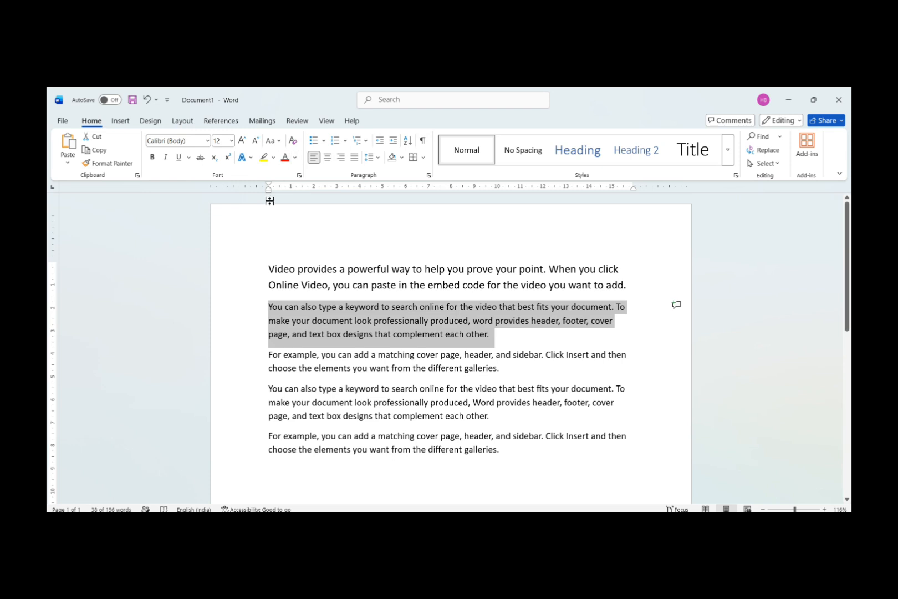
# Make the second paragraph bold, leaving the document unsaved.
pyautogui.click(152, 157)
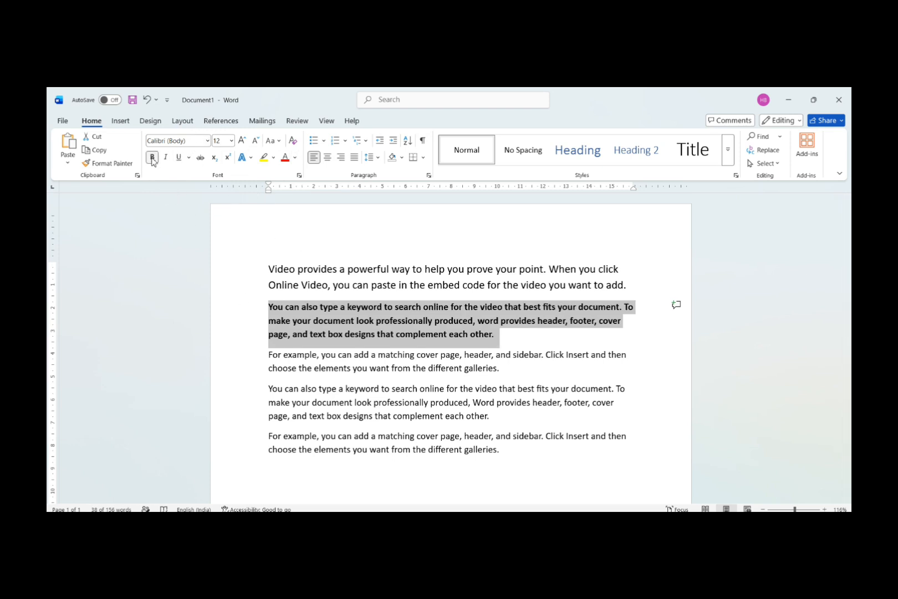
pyautogui.hotkey('ctrl', 's')
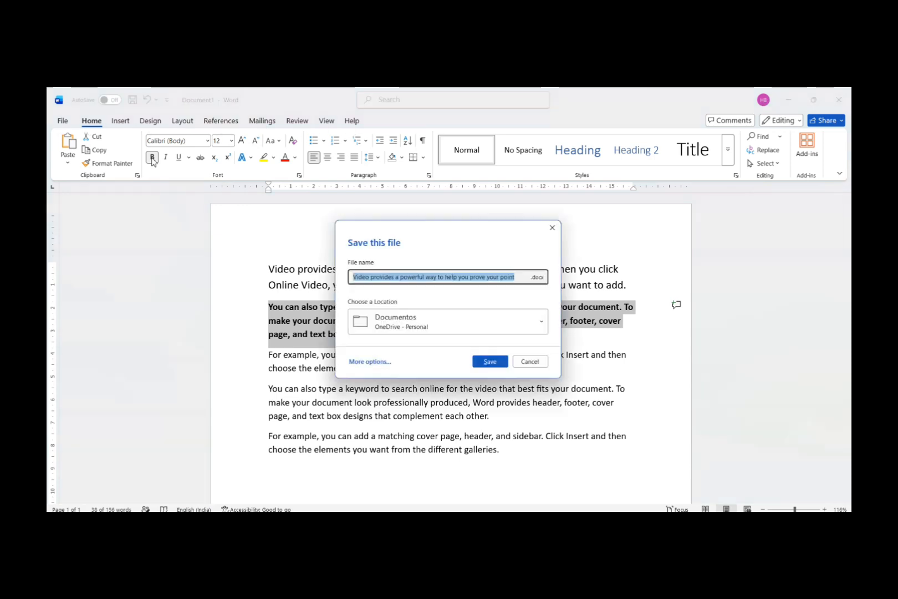
pyautogui.click(557, 225)
# Reselect the whole second paragraph and remove its bold formatting.
pyautogui.click(426, 334)
pyautogui.moveTo(501, 334); pyautogui.dragTo(270, 308)
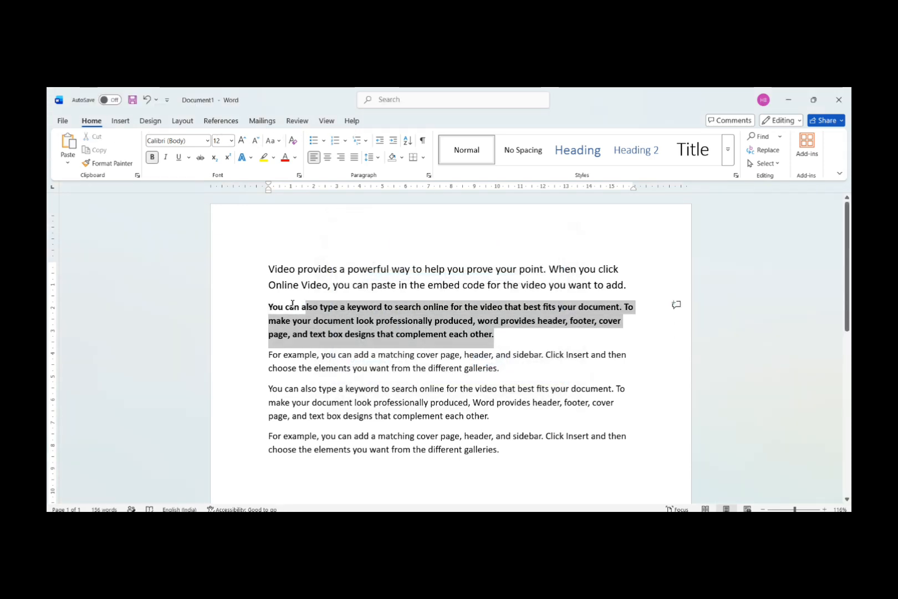
pyautogui.press('alt')
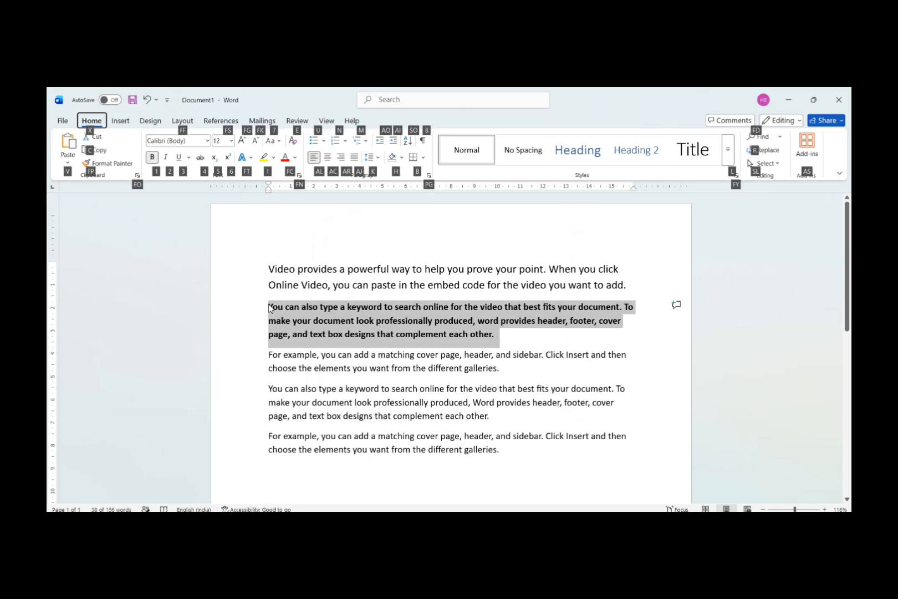
pyautogui.press('1')
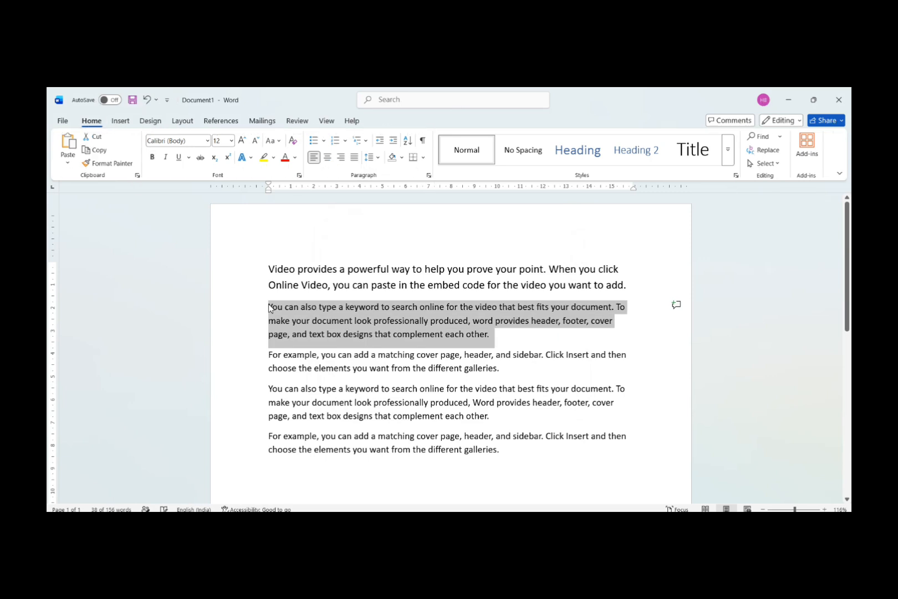
# Apply bold and italic formatting to the selected second paragraph.
pyautogui.press('alt')
pyautogui.press('h')
pyautogui.press('1')
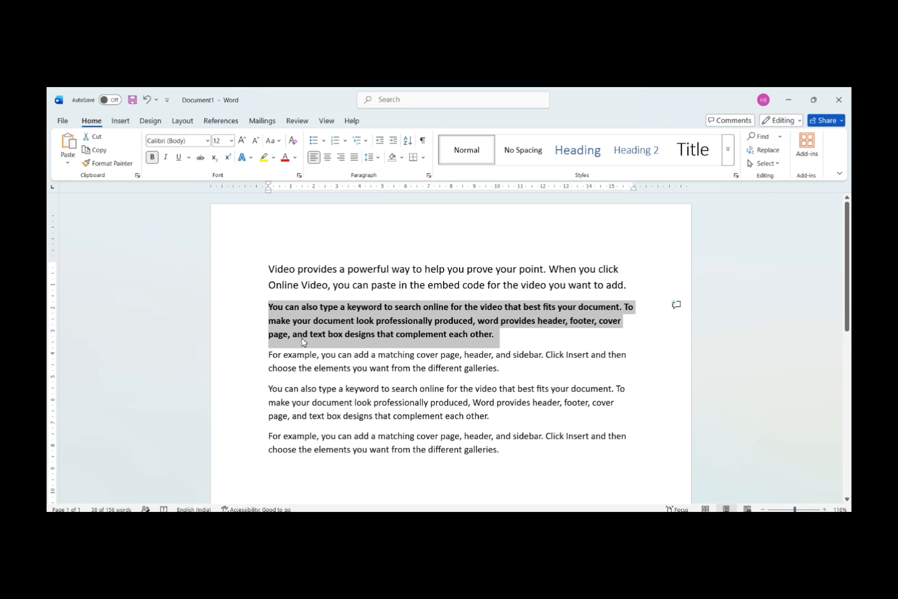
pyautogui.press('alt')
pyautogui.press('h')
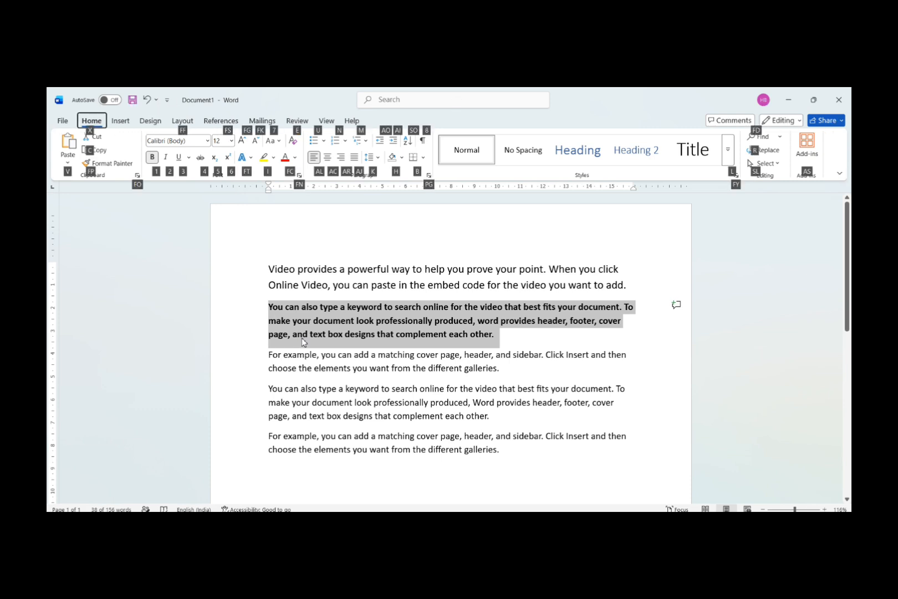
pyautogui.press('2')
# Add a double underline to the second paragraph.
pyautogui.press('alt')
pyautogui.press('h')
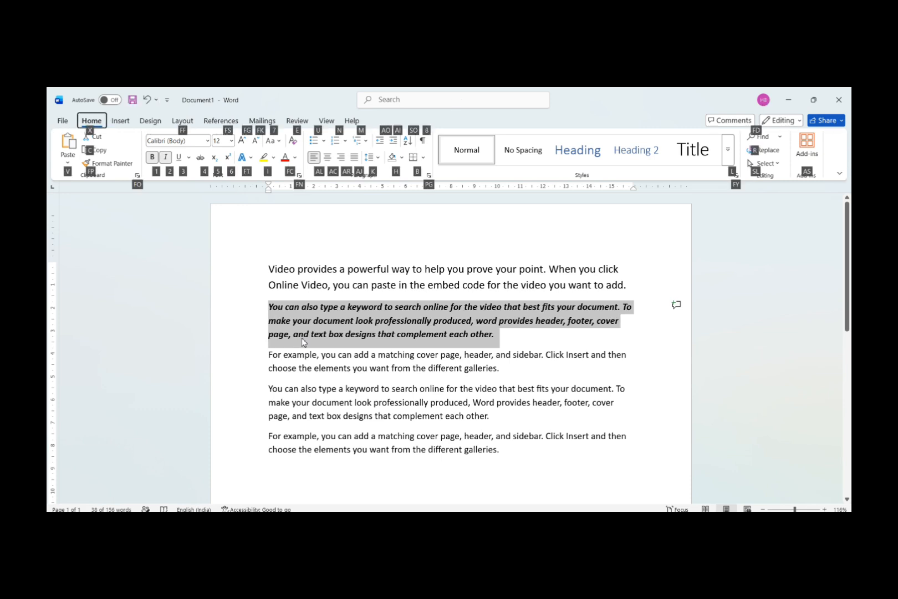
pyautogui.press('3')
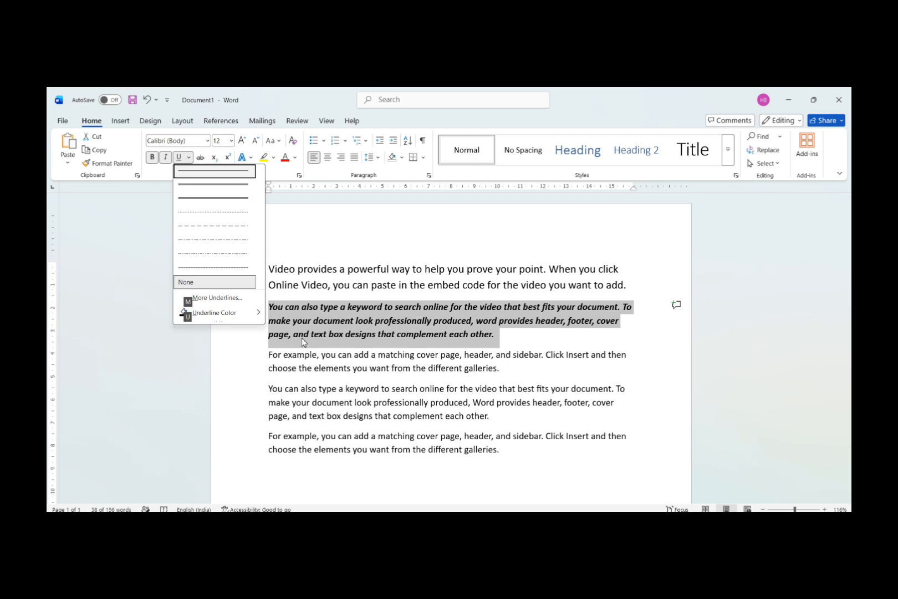
pyautogui.press('Down')
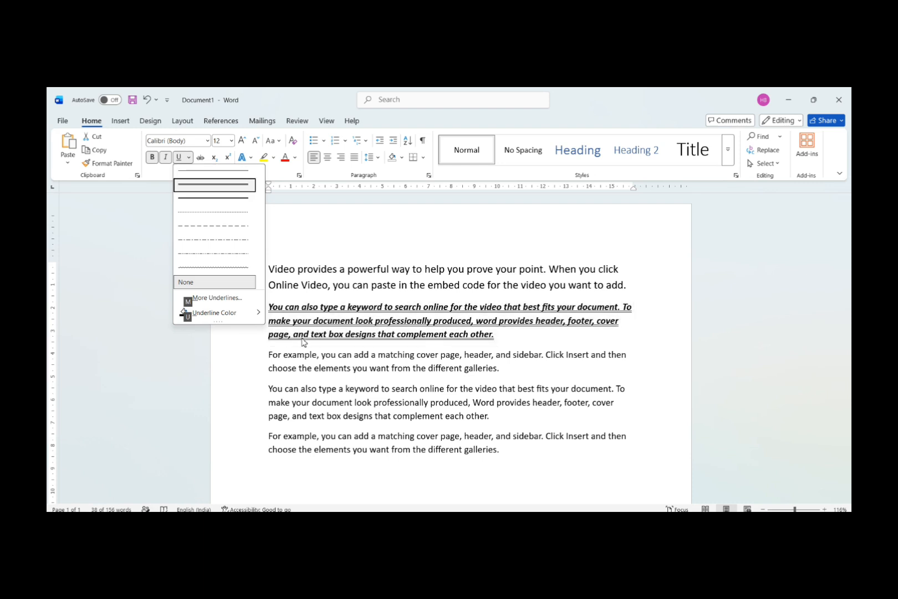
pyautogui.press('Return')
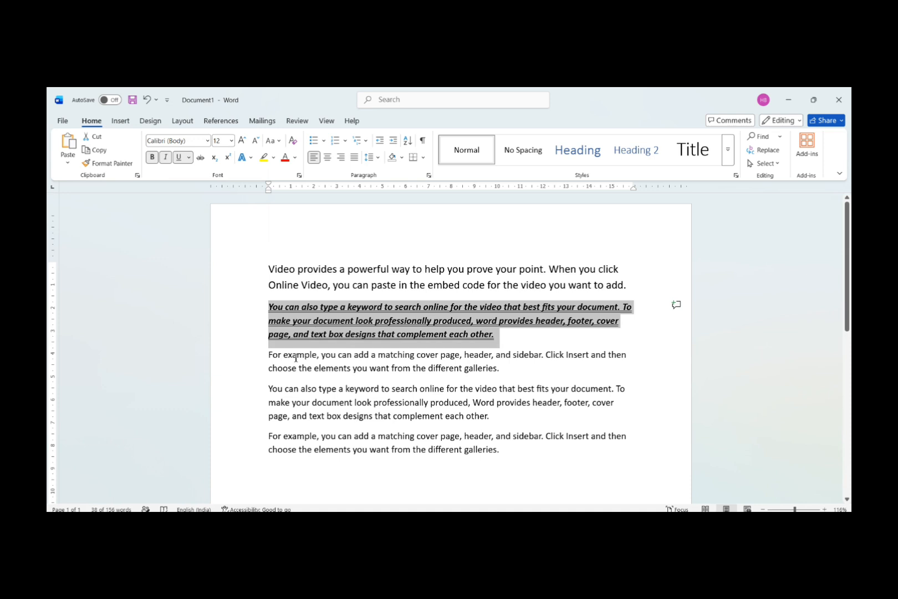
# Select the third paragraph, starting "For example", and apply strikethrough to it.
pyautogui.moveTo(271, 356); pyautogui.dragTo(511, 372)
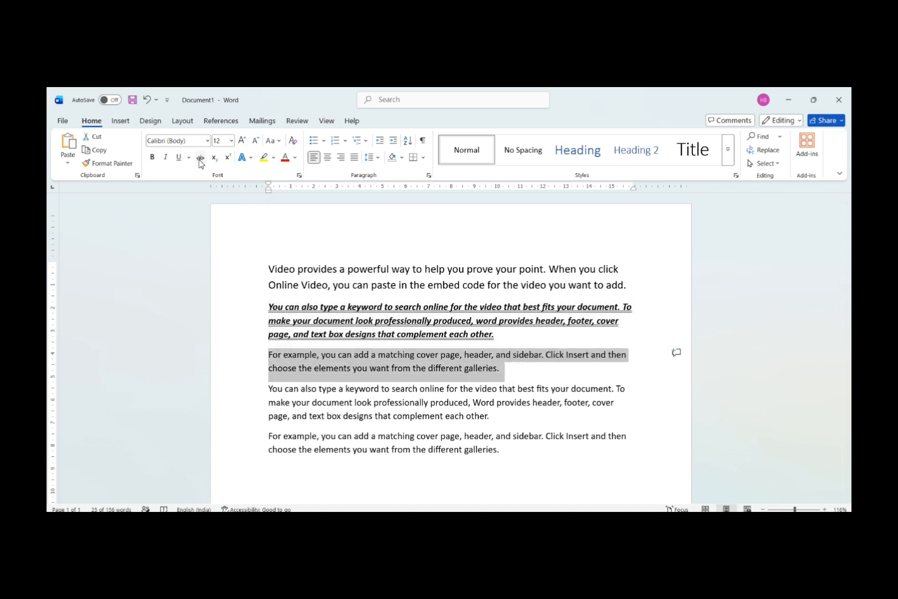
pyautogui.press('alt')
pyautogui.press('h')
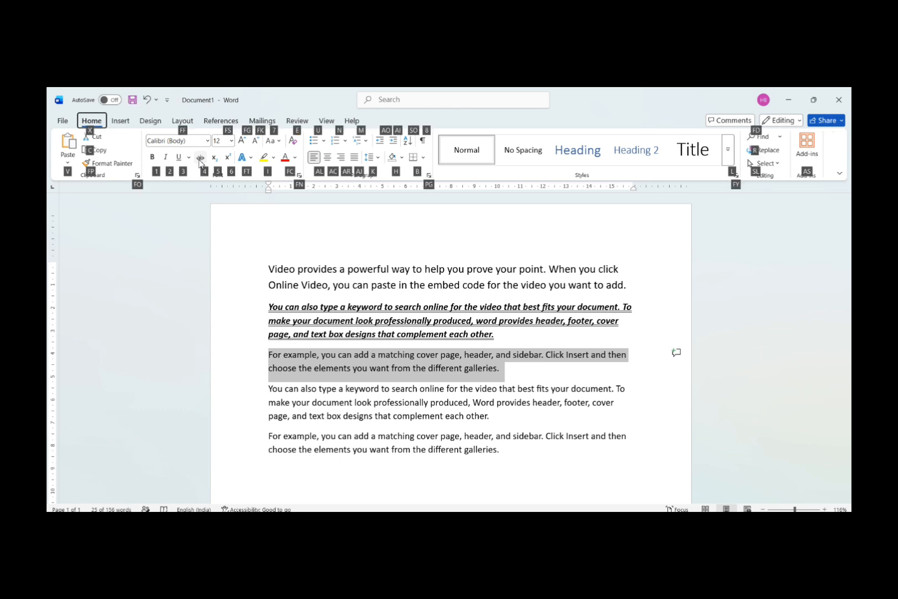
pyautogui.press('4')
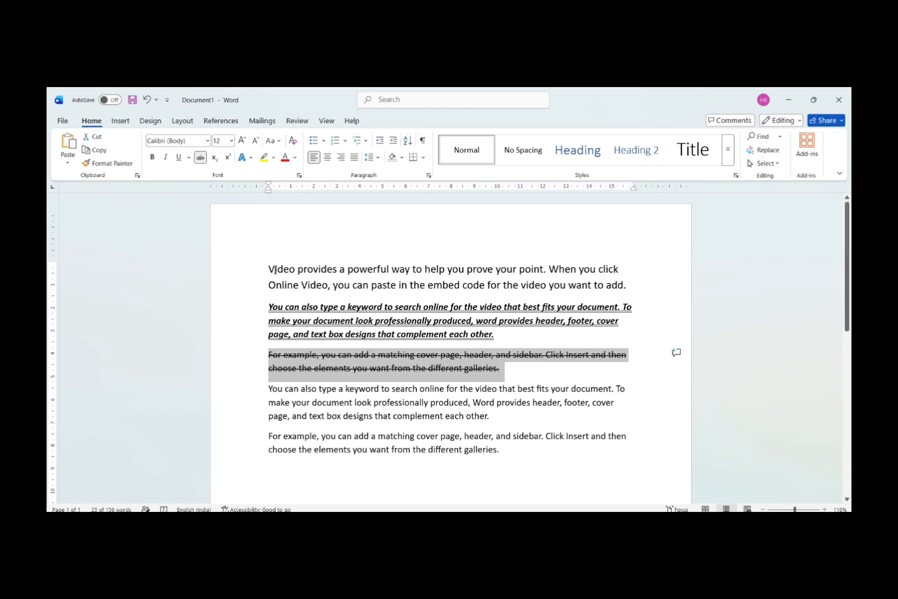
# Format the first paragraph as bold, italic, underlined and struck through.
pyautogui.moveTo(270, 271); pyautogui.dragTo(627, 285)
pyautogui.click(152, 157)
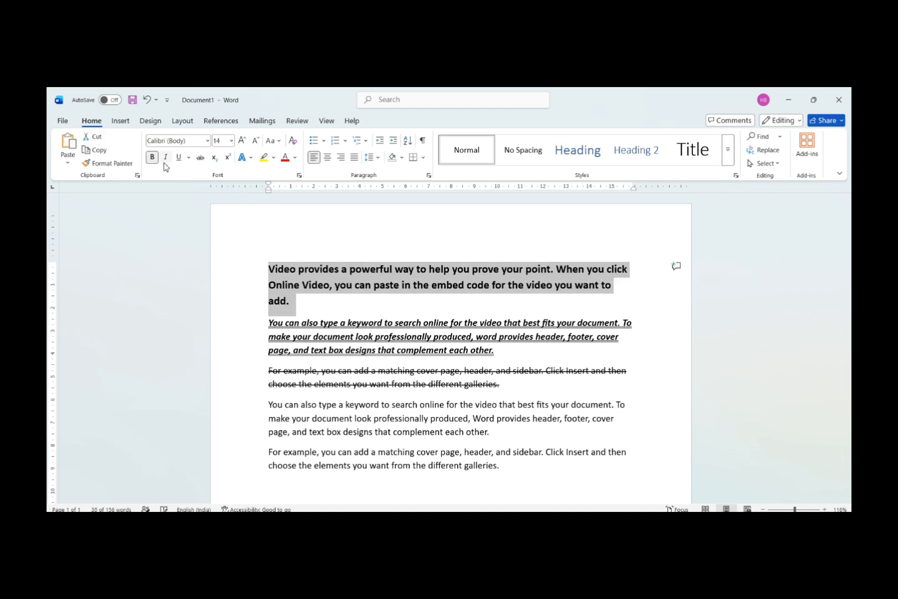
pyautogui.click(165, 156)
pyautogui.click(178, 158)
pyautogui.click(200, 158)
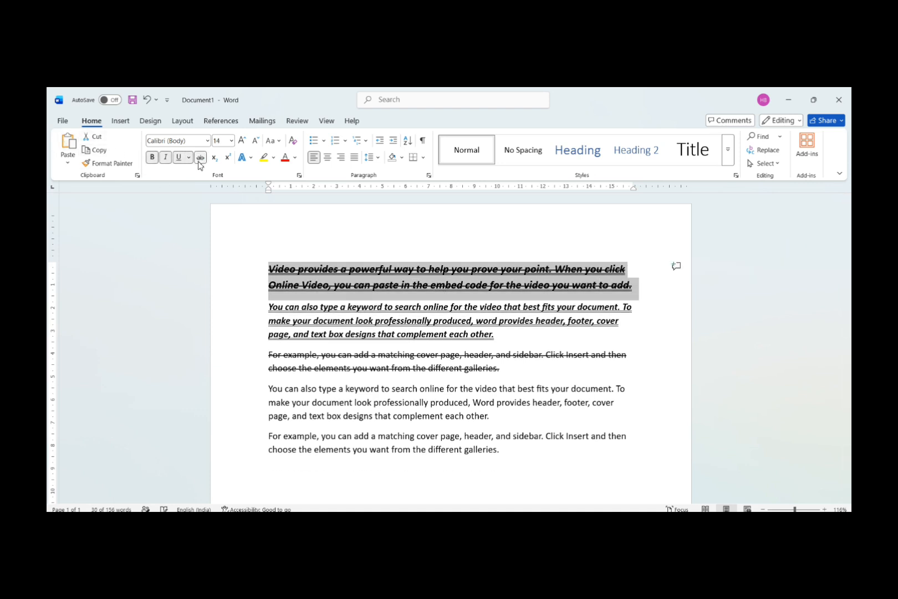
# Enter the text "H2O" on the empty line below the last paragraph.
pyautogui.scroll(-1, 433, 355)
pyautogui.scroll(-3, 433, 355)
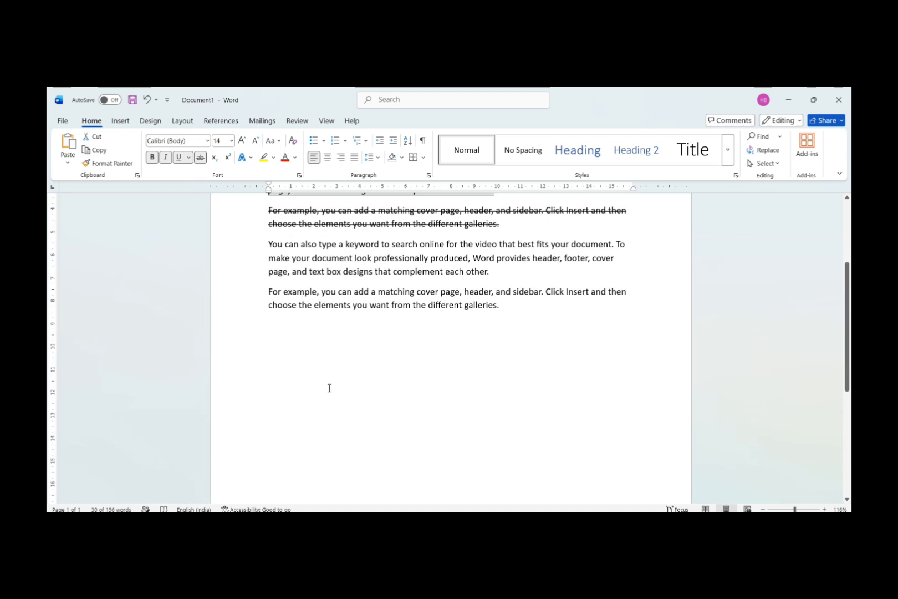
pyautogui.click(280, 331)
pyautogui.write('h')
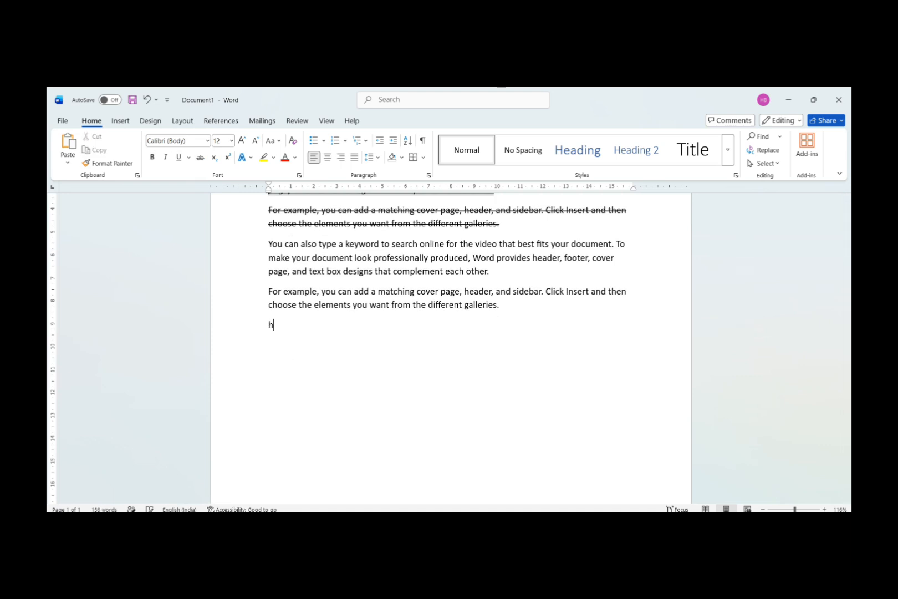
pyautogui.press('BackSpace')
pyautogui.write('H2O')
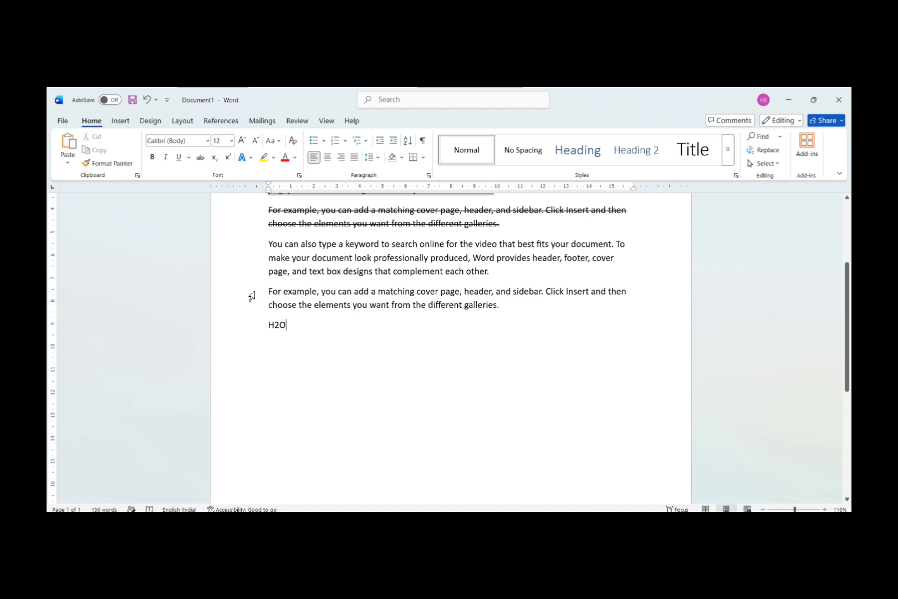
# Format the "2" in "H2O" below the last paragraph as subscript.
pyautogui.moveTo(275, 327); pyautogui.dragTo(279, 328)
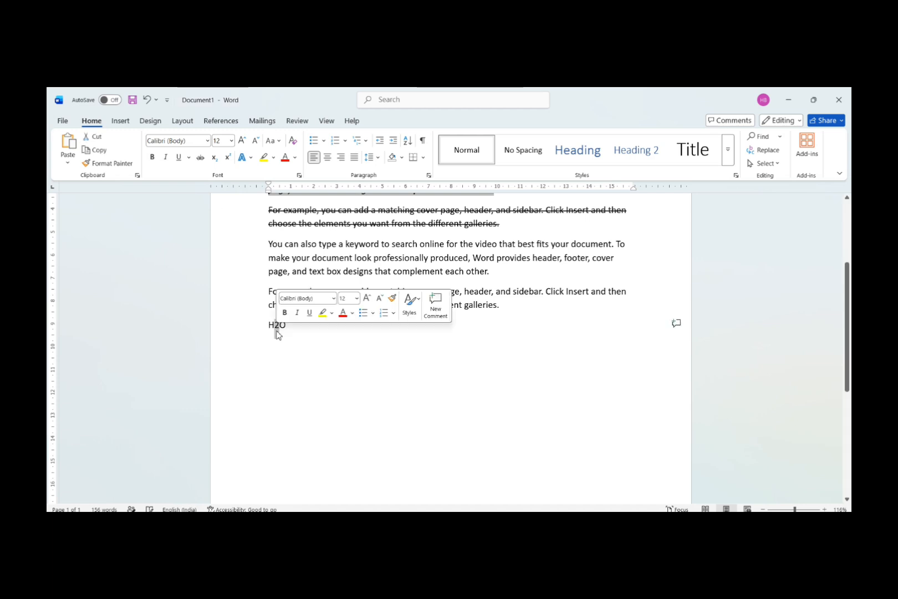
pyautogui.click(214, 159)
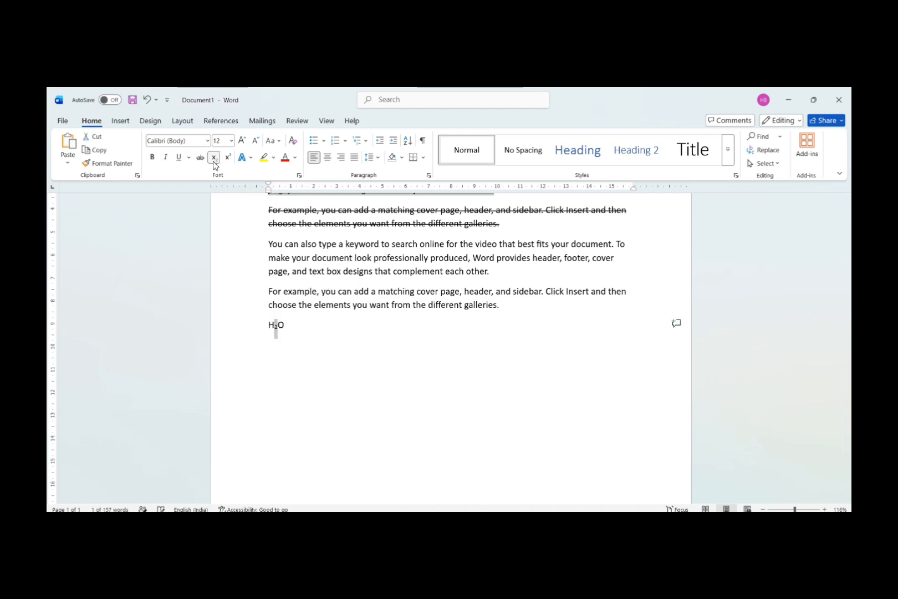
pyautogui.press('alt')
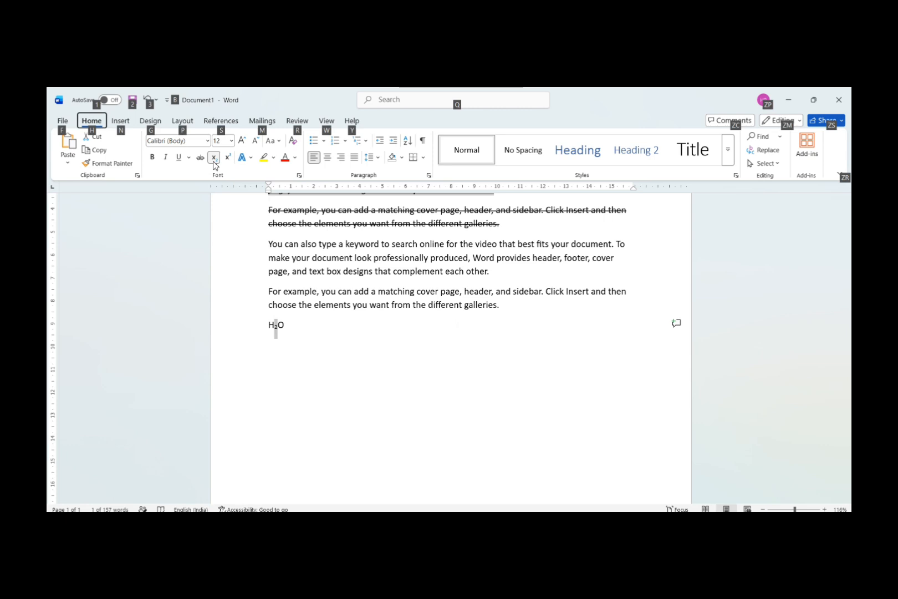
pyautogui.press('h')
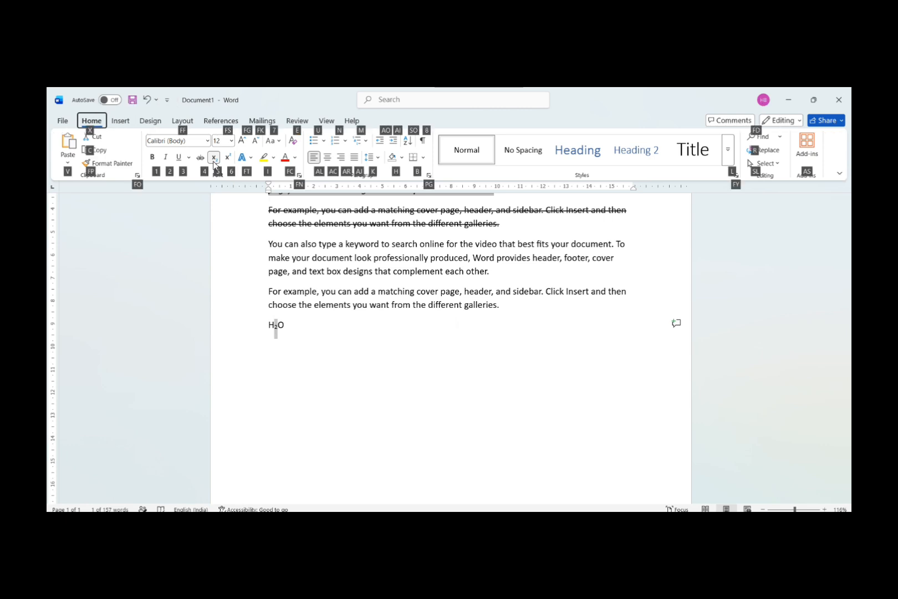
pyautogui.press('s')
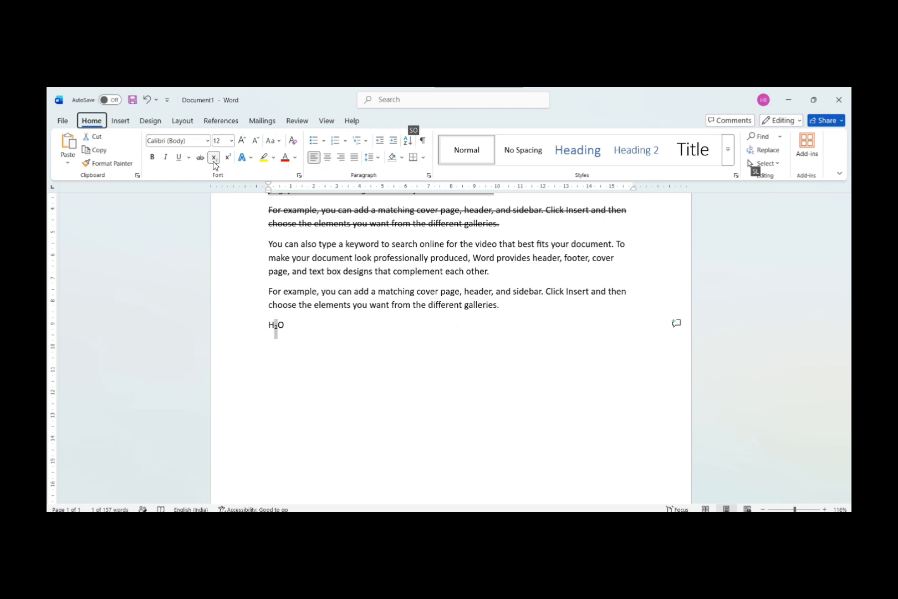
pyautogui.press('Escape')
pyautogui.press('alt')
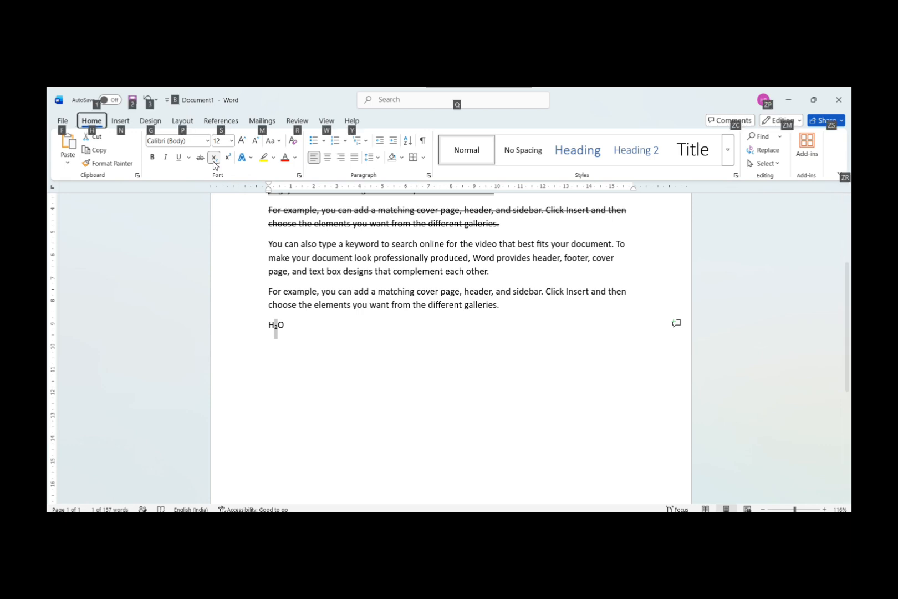
pyautogui.press('h')
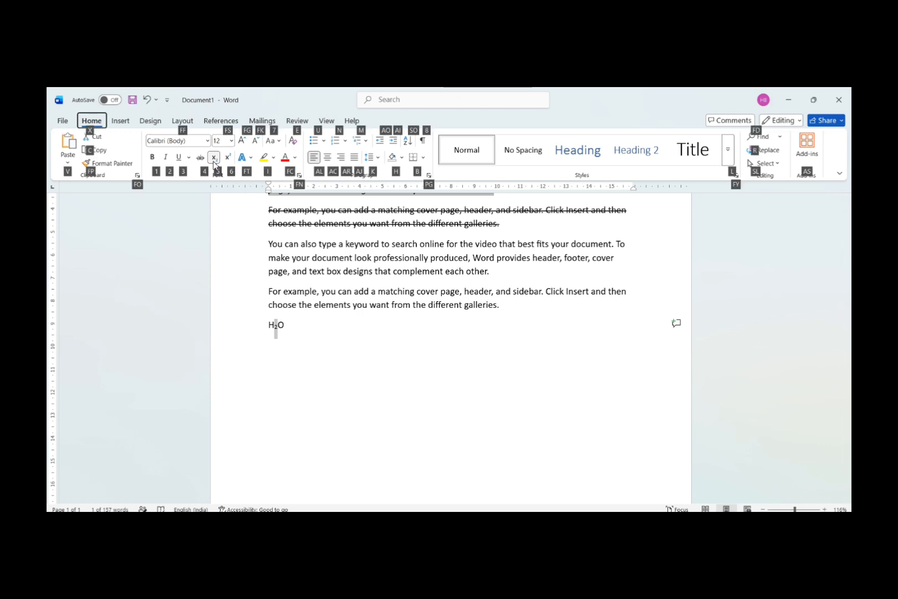
pyautogui.press('5')
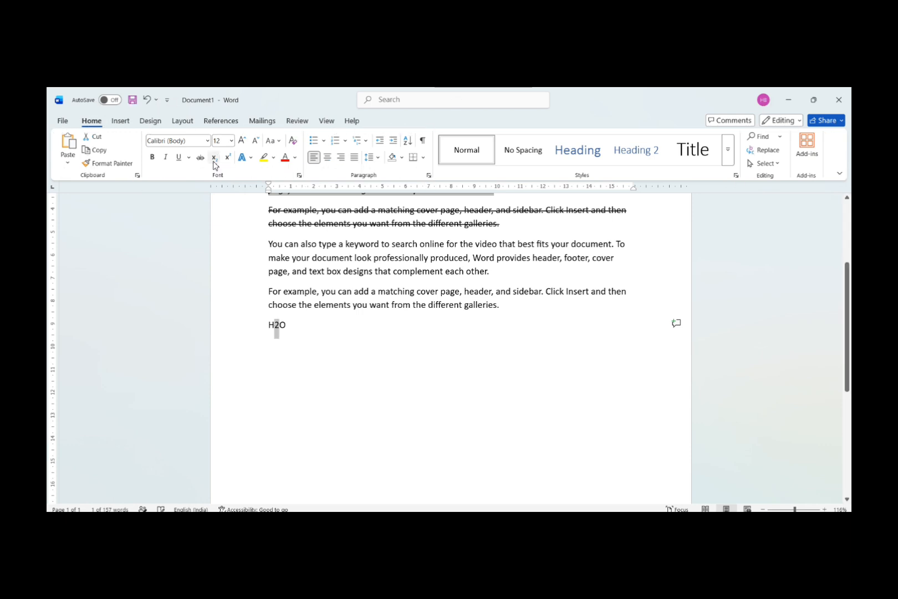
pyautogui.click(214, 159)
pyautogui.press('End')
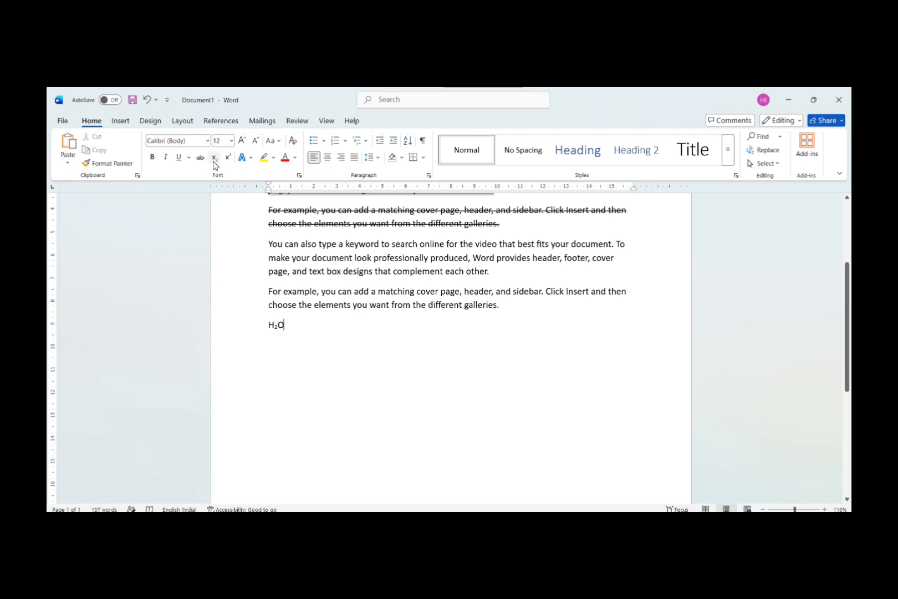
# Enter "A2+b2" on a new line below the H2O line and format both 2s as superscript.
pyautogui.press('Return')
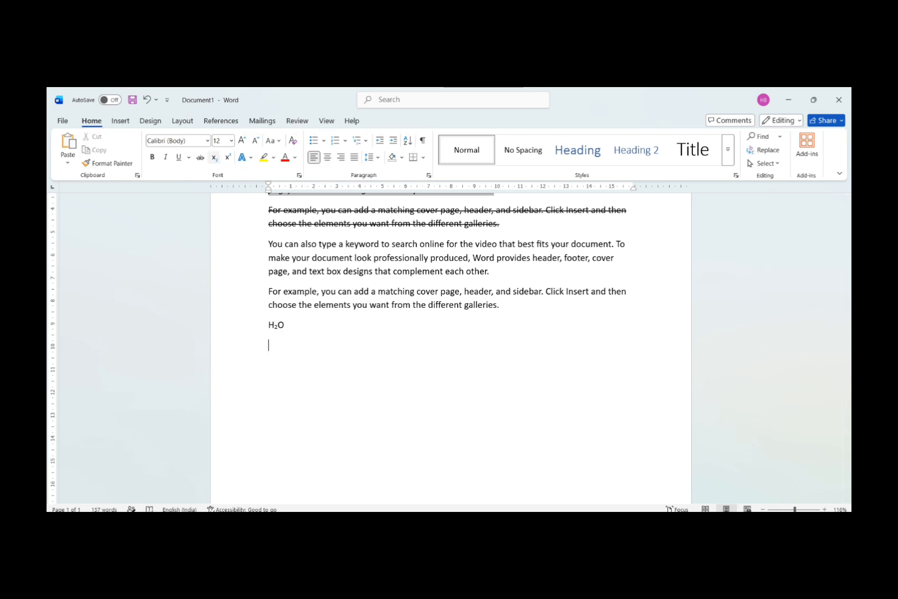
pyautogui.write('A2+b2')
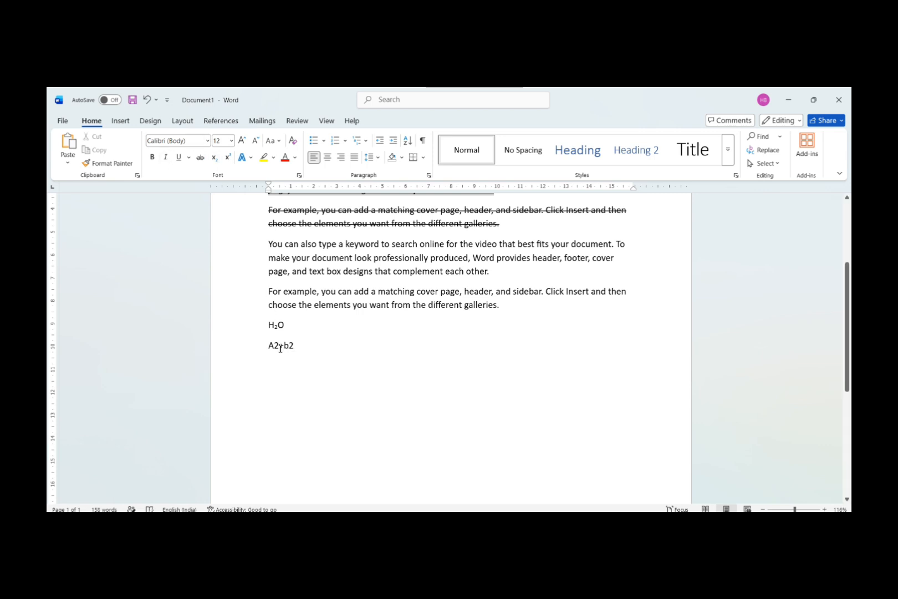
pyautogui.moveTo(280, 348); pyautogui.dragTo(290, 351)
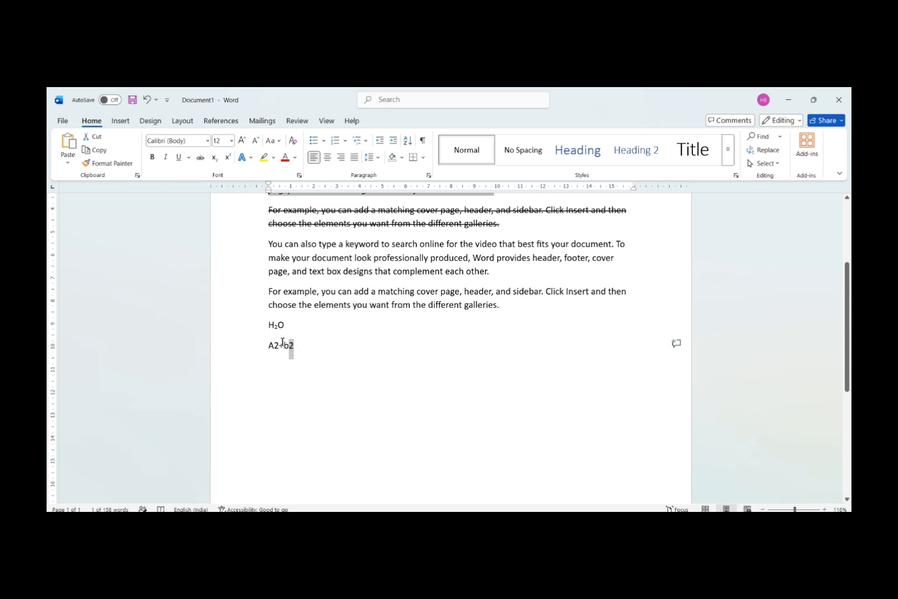
pyautogui.moveTo(280, 347); pyautogui.dragTo(275, 353)
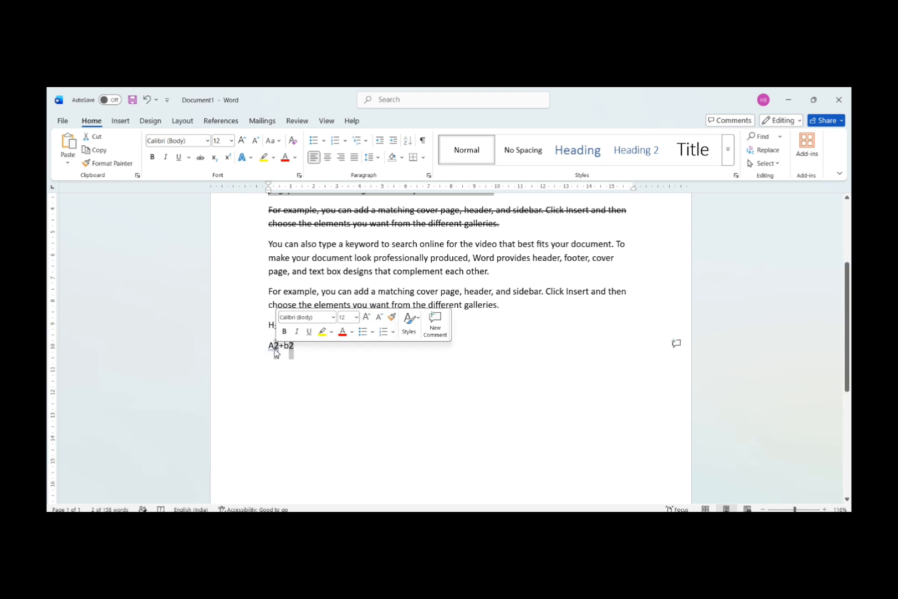
pyautogui.press('alt')
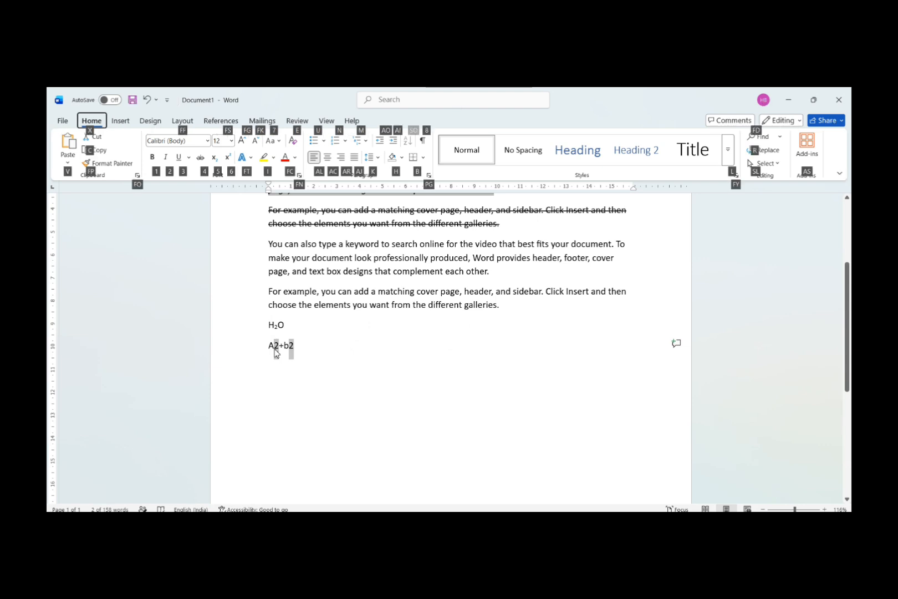
pyautogui.press('6')
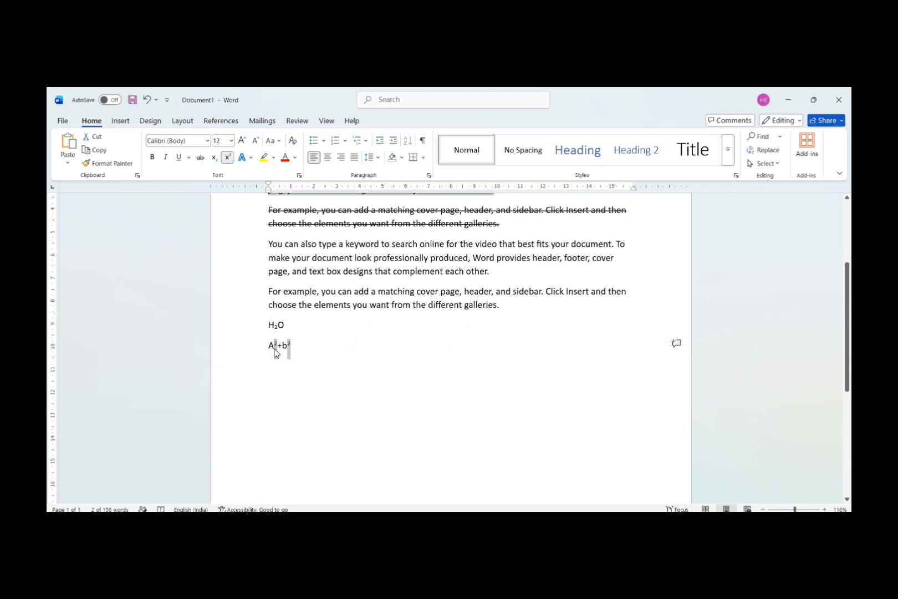
# Highlight the fourth paragraph, starting "You can also type a keyword", in yellow.
pyautogui.scroll(3, 321, 423)
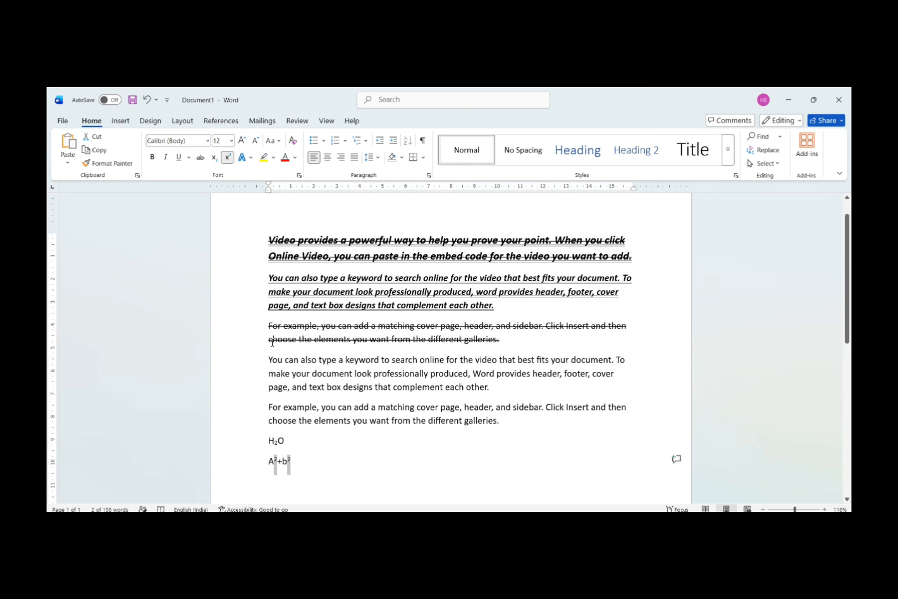
pyautogui.moveTo(268, 360); pyautogui.dragTo(502, 387)
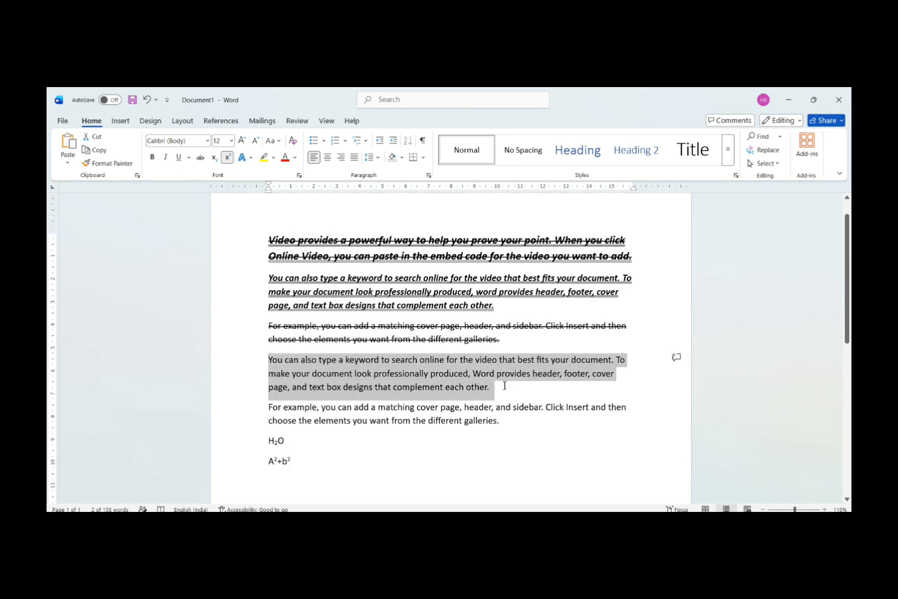
pyautogui.click(270, 158)
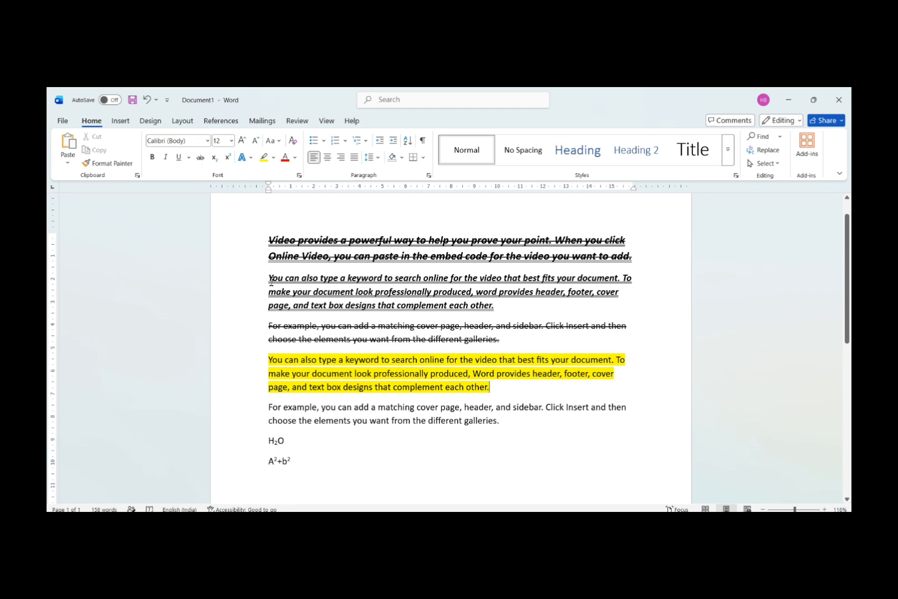
pyautogui.moveTo(268, 277); pyautogui.dragTo(501, 311)
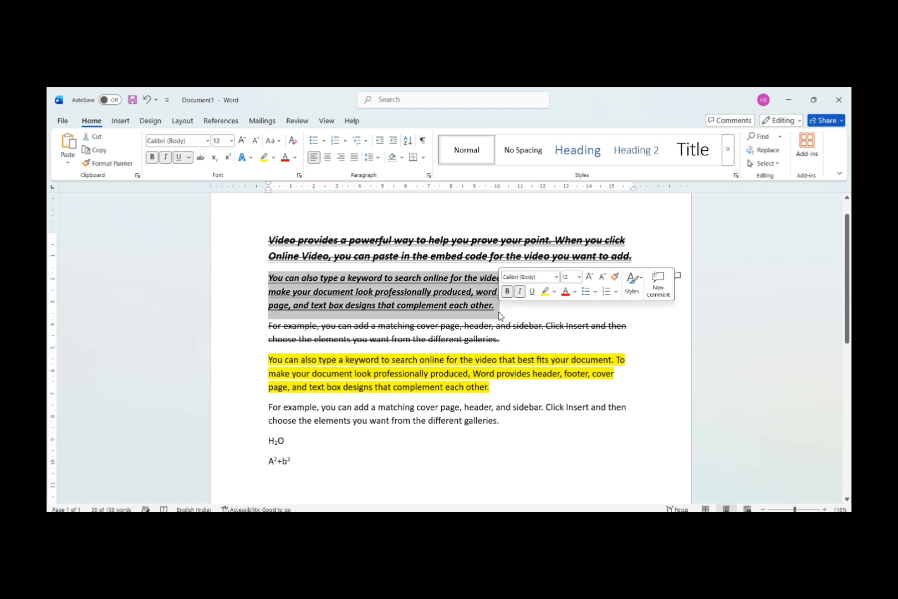
pyautogui.press('alt')
pyautogui.press('h')
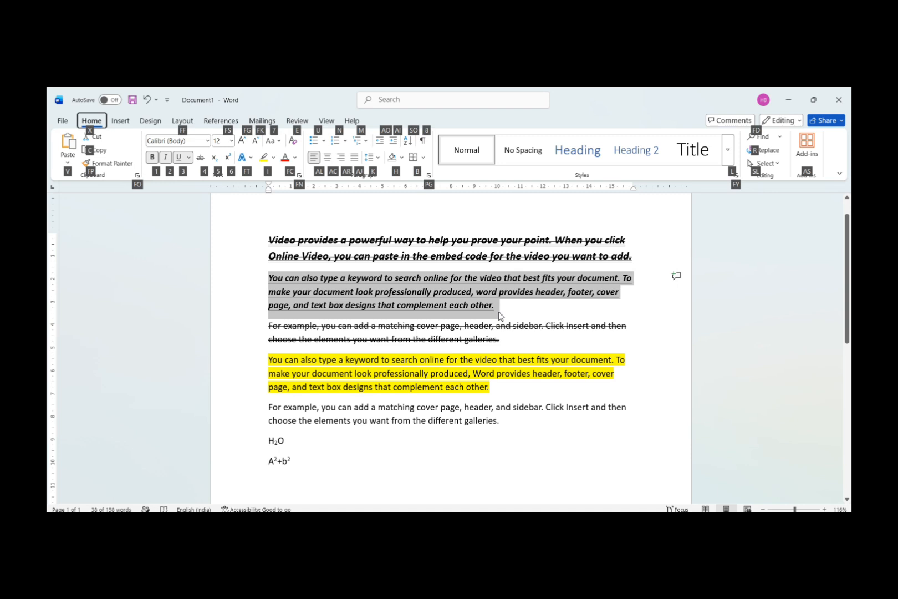
pyautogui.press('i')
pyautogui.press('Right')
pyautogui.press('Right')
pyautogui.press('Right')
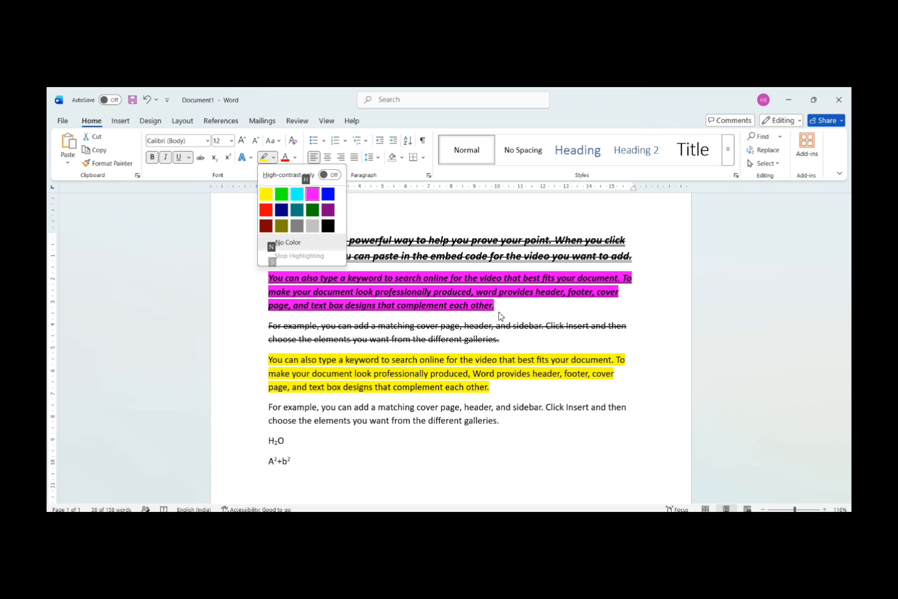
pyautogui.press('Escape')
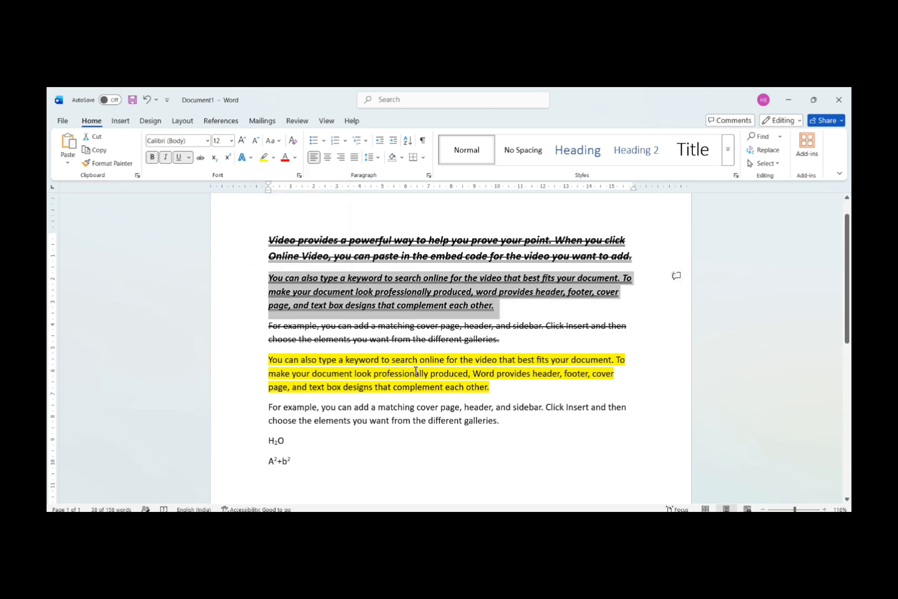
# Highlight the second paragraph in turquoise.
pyautogui.press('alt')
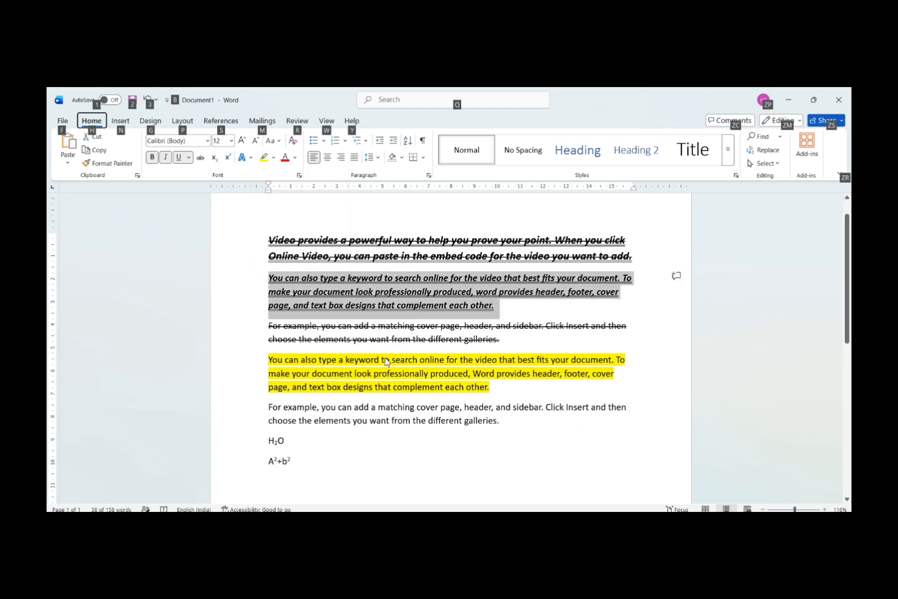
pyautogui.press('h')
pyautogui.press('i')
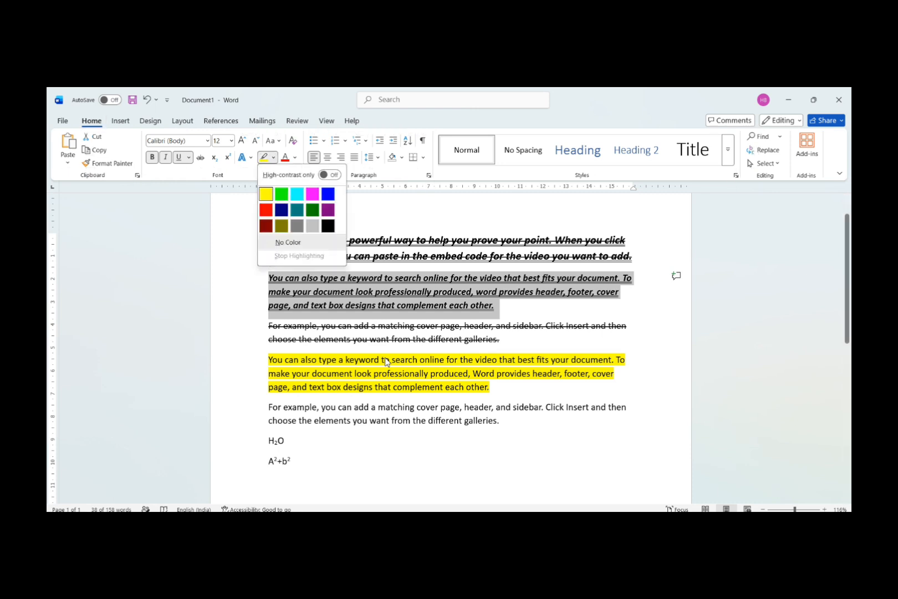
pyautogui.press('Right')
pyautogui.press('Right')
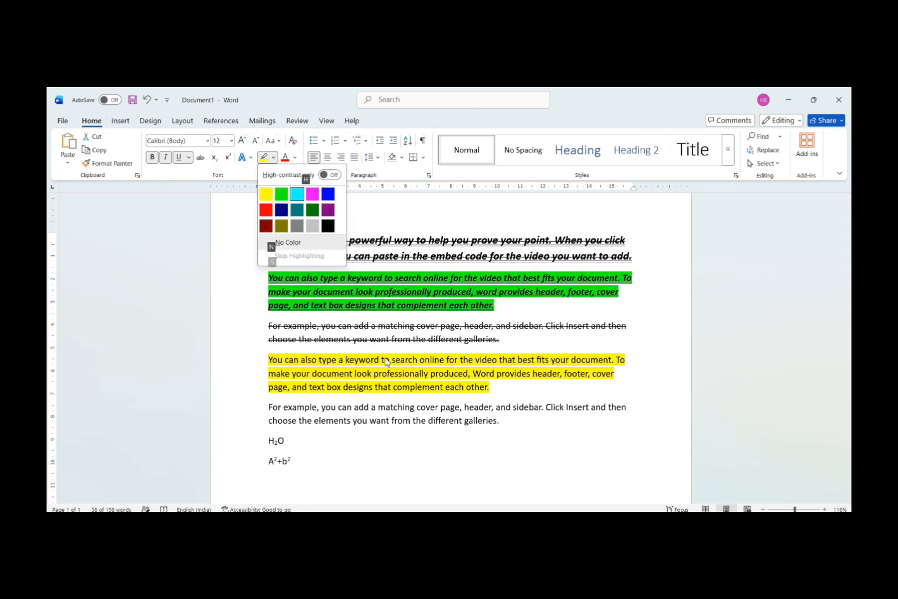
pyautogui.press('Escape')
pyautogui.press('Return')
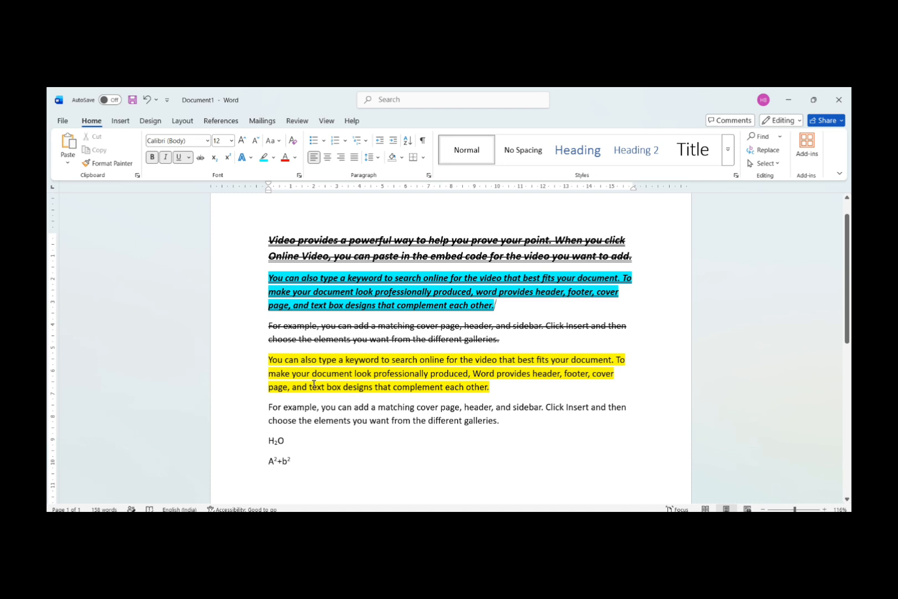
# Undo the highlights, both formula lines, the first paragraph's font styling, the third paragraph's strikethrough, and the second paragraph's underline and italics.
pyautogui.hotkey('ctrl', 'z')
pyautogui.hotkey('ctrl', 'z')
pyautogui.hotkey('ctrl', 'z')
pyautogui.hotkey('ctrl', 'z')
pyautogui.hotkey('ctrl', 'z')
pyautogui.hotkey('ctrl', 'z')
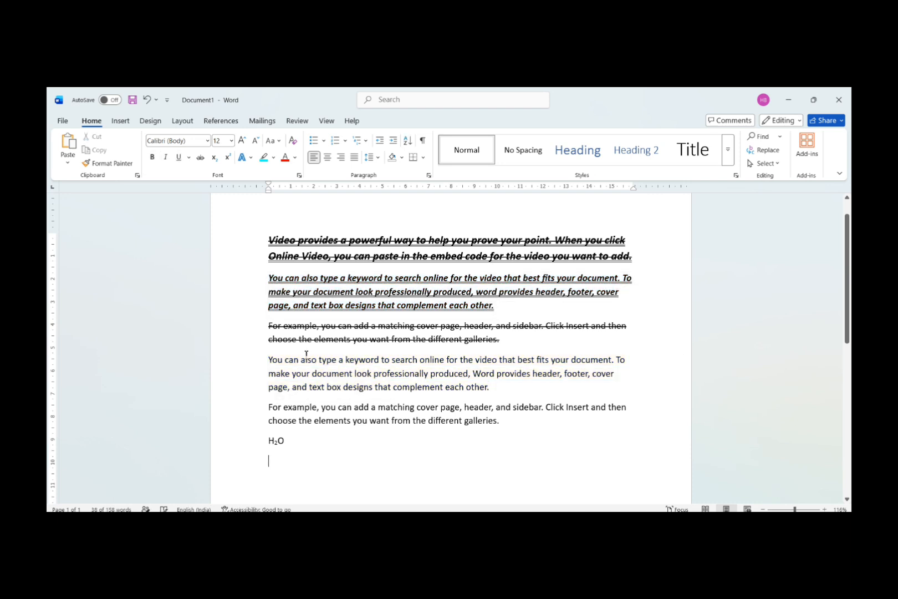
pyautogui.hotkey('ctrl', 'z')
pyautogui.hotkey('ctrl', 'z')
pyautogui.hotkey('ctrl', 'z')
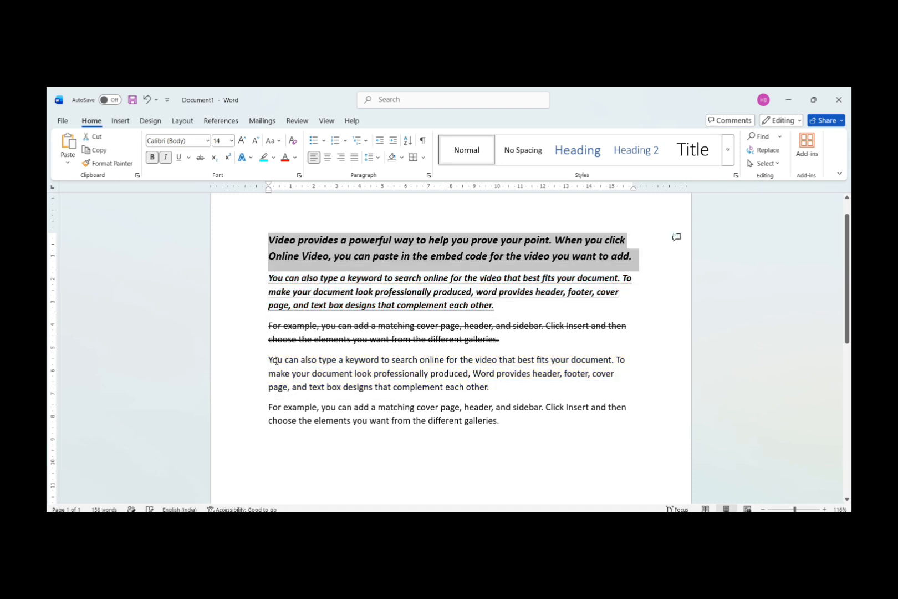
pyautogui.hotkey('ctrl', 'z')
pyautogui.hotkey('ctrl', 'z')
pyautogui.hotkey('ctrl', 'z')
pyautogui.hotkey('ctrl', 'z')
pyautogui.hotkey('ctrl', 'z')
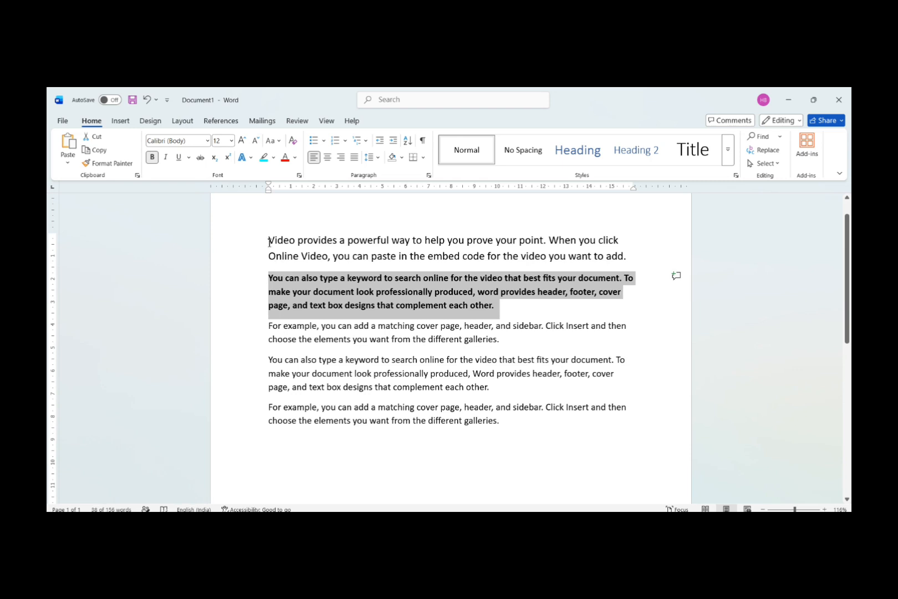
# Browse the theme font colors for the first paragraph and set its text to black.
pyautogui.moveTo(269, 242); pyautogui.dragTo(638, 260)
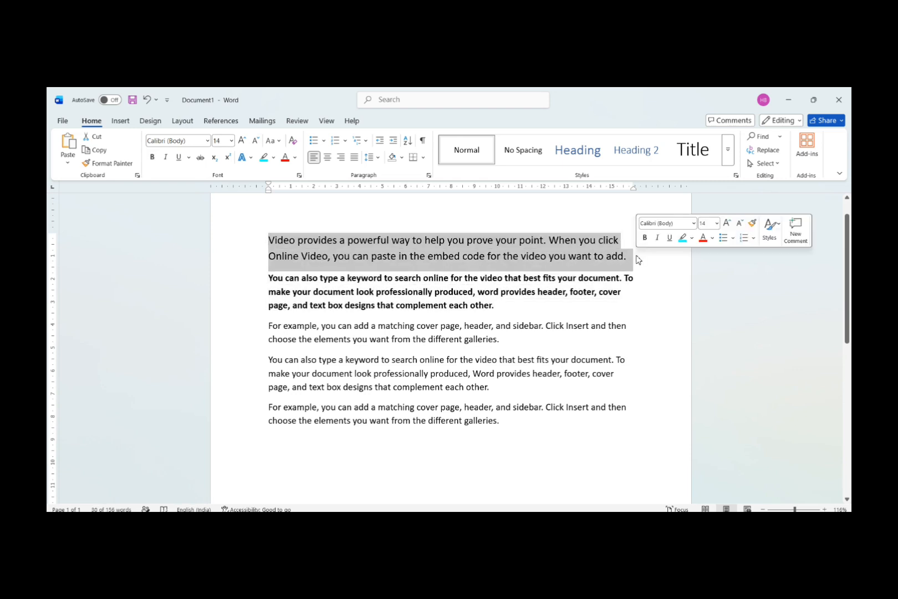
pyautogui.press('alt')
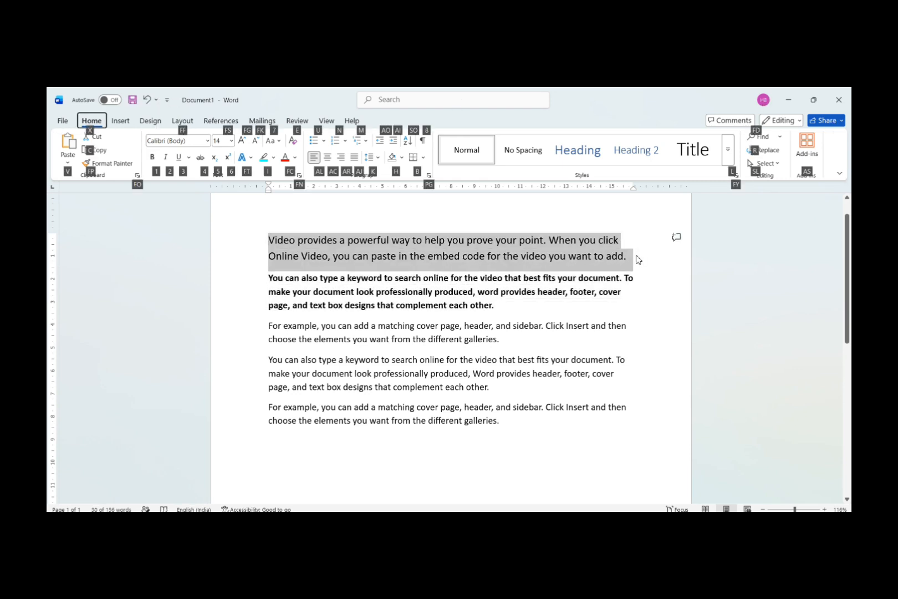
pyautogui.press('f')
pyautogui.press('c')
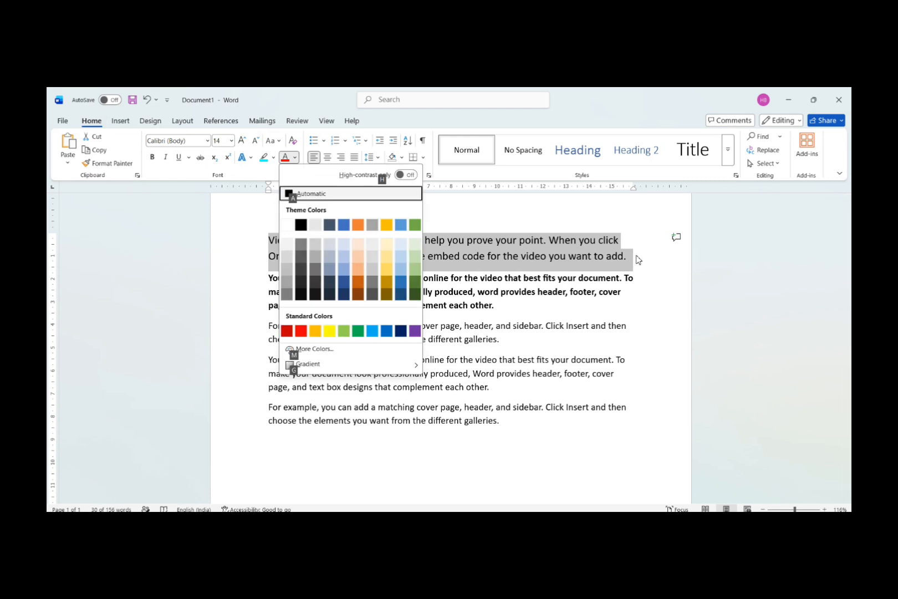
pyautogui.press('Down')
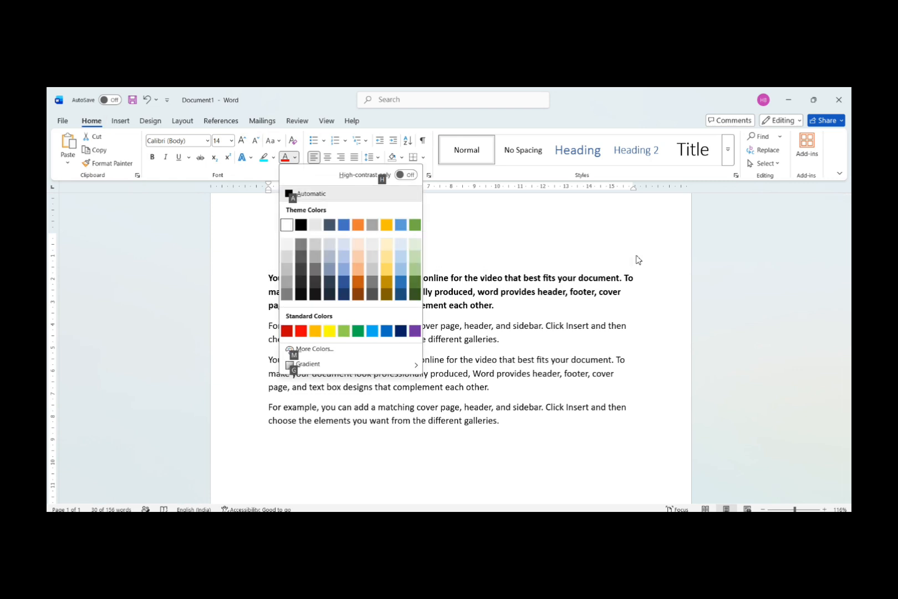
pyautogui.press('Right')
pyautogui.press('Right')
pyautogui.press('Right')
pyautogui.press('Down')
pyautogui.press('Down')
pyautogui.press('Right')
pyautogui.press('Right')
pyautogui.press('Right')
pyautogui.press('Right')
pyautogui.press('Right')
pyautogui.press('Down')
pyautogui.press('Down')
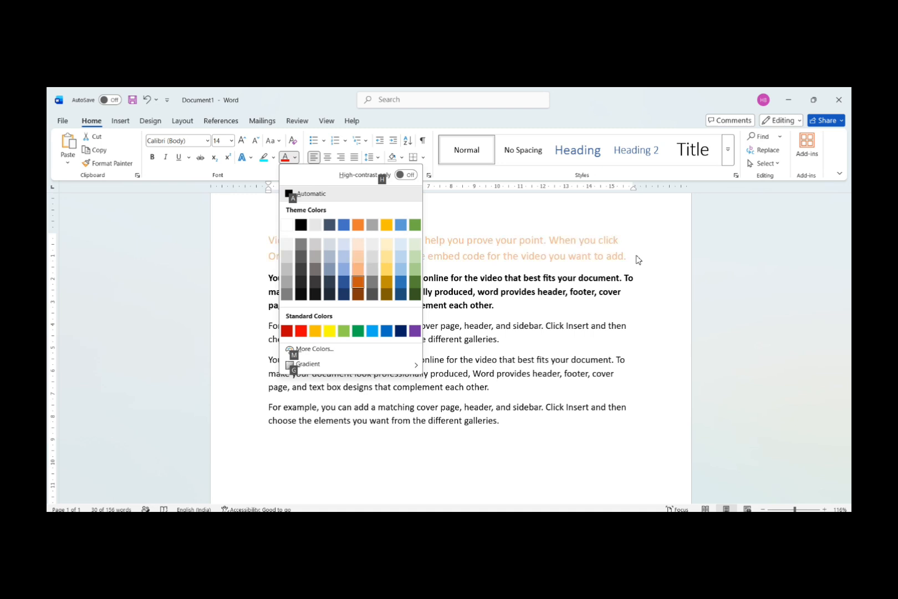
pyautogui.press('Down')
pyautogui.press('Right')
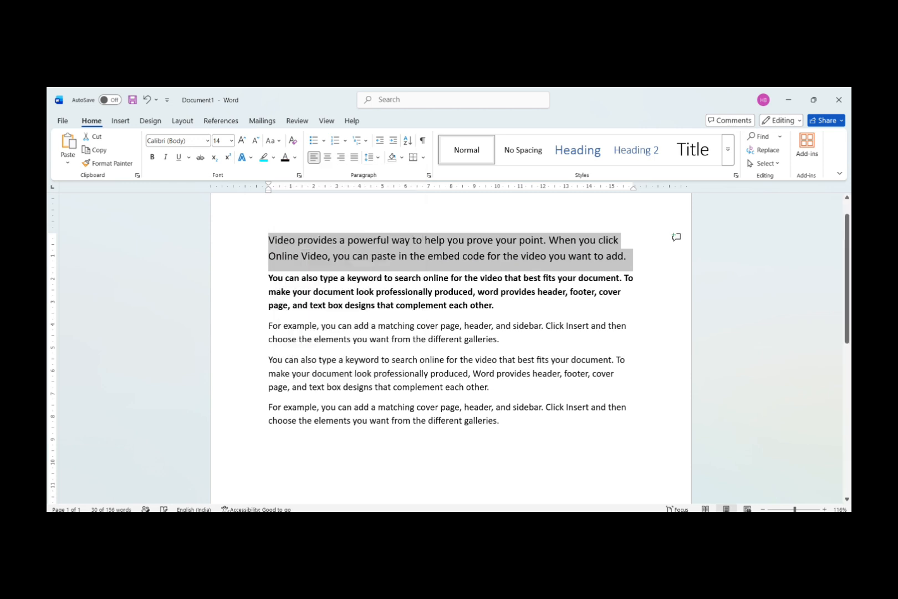
# Set the first paragraph's font color to dark orange and deselect the text.
pyautogui.press('Return')
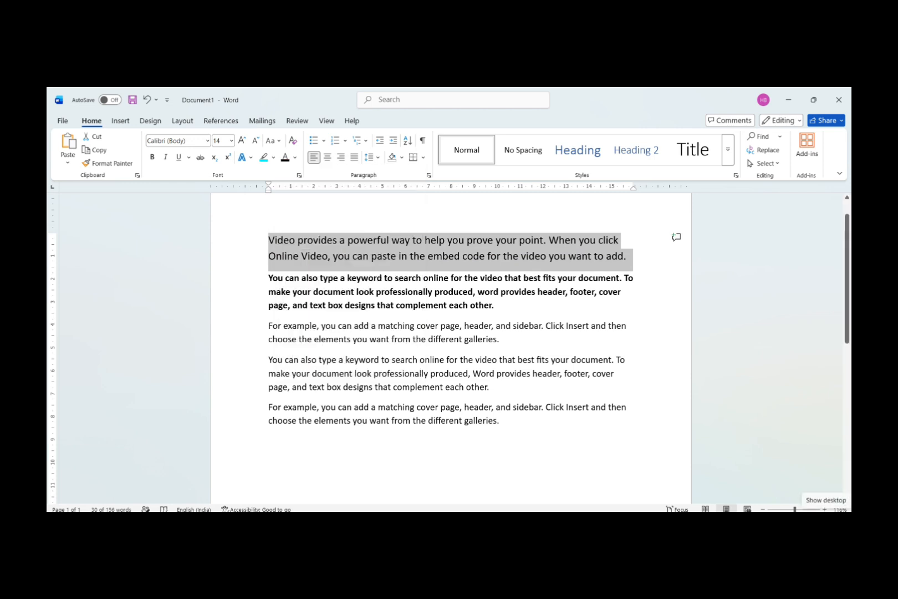
pyautogui.click(295, 157)
pyautogui.click(358, 283)
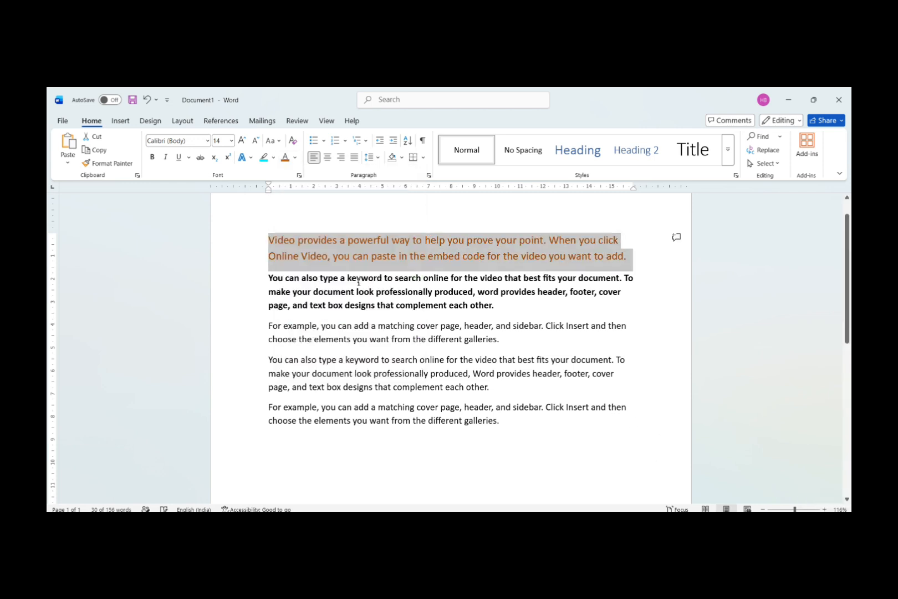
pyautogui.click(500, 359)
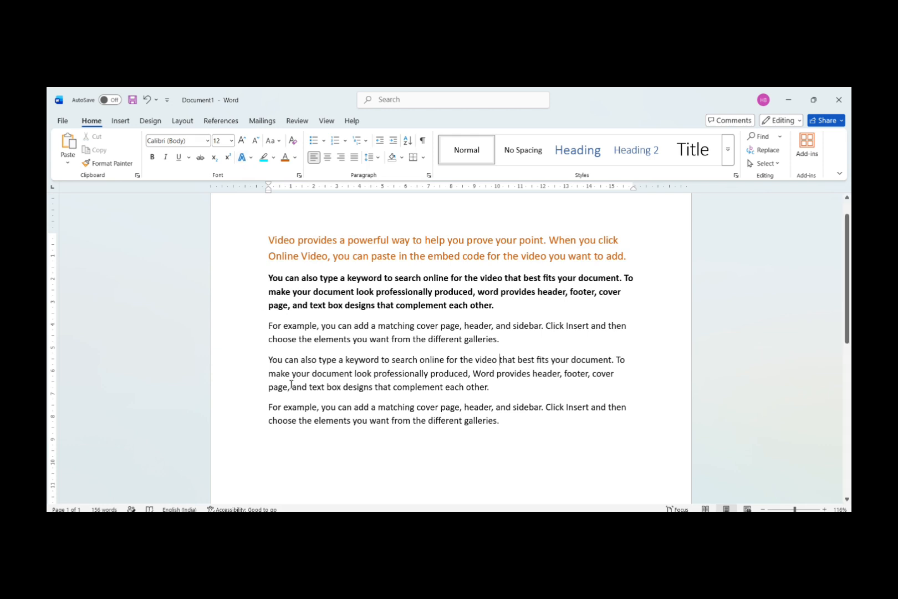
# Apply the blue text effect with a reflection to the second and third paragraphs.
pyautogui.moveTo(270, 278); pyautogui.dragTo(505, 341)
pyautogui.click(250, 157)
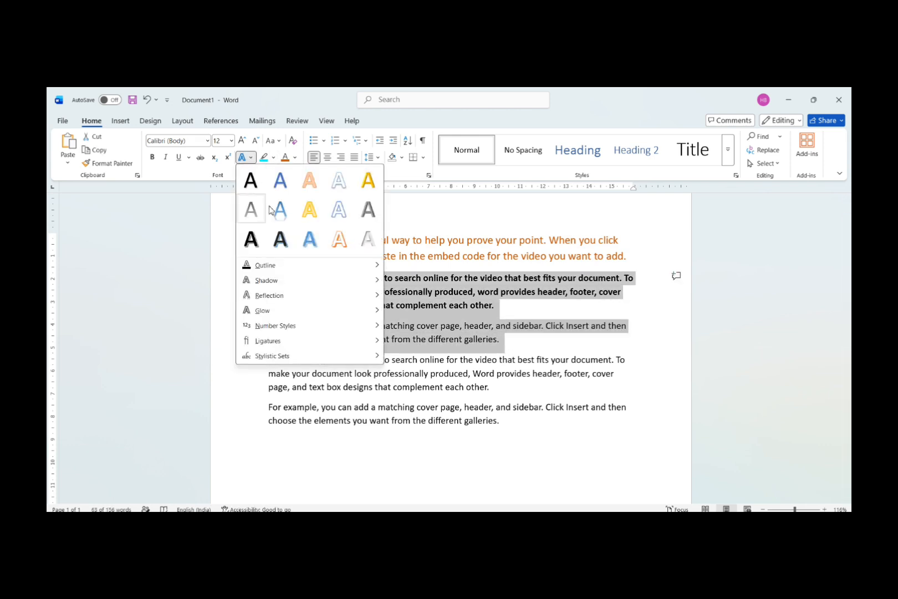
pyautogui.click(281, 210)
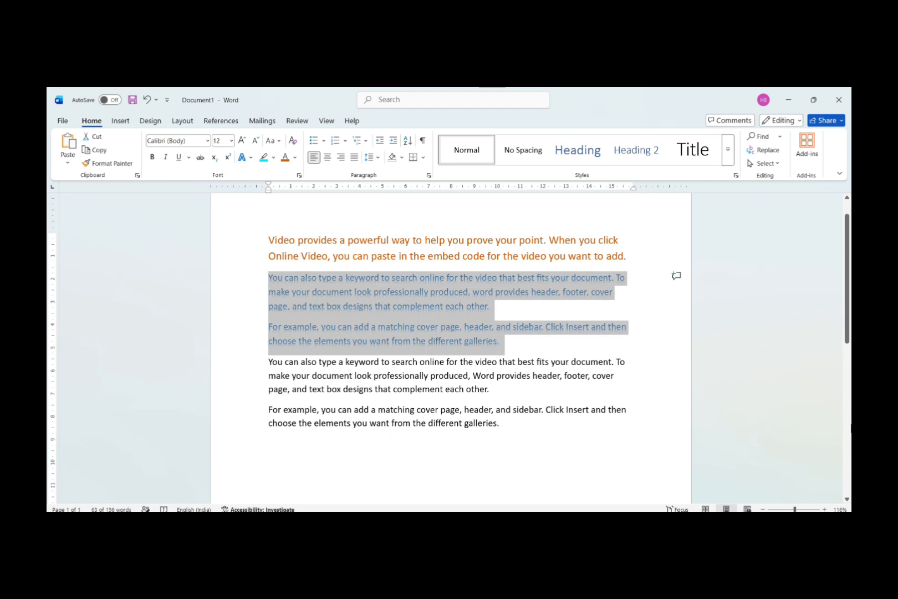
# Change the text effect of the selected second and third paragraphs to the bold gold style in the gallery's first row.
pyautogui.press('alt')
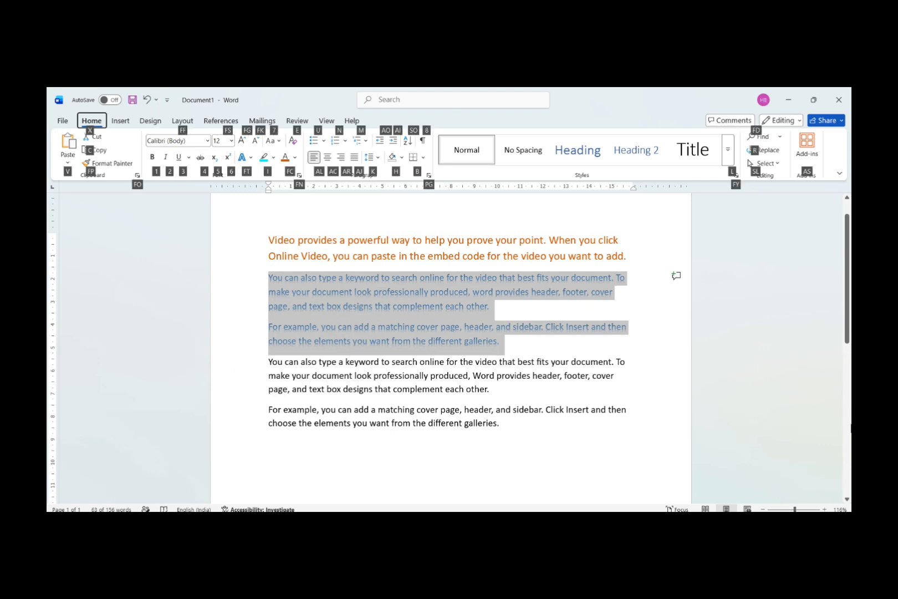
pyautogui.press('f')
pyautogui.press('t')
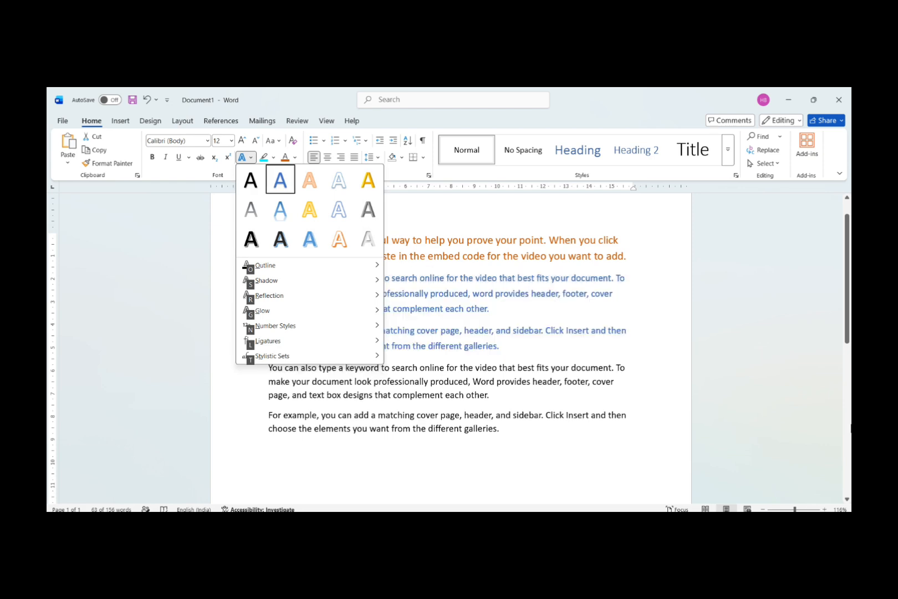
pyautogui.press('Right')
pyautogui.press('Right')
pyautogui.press('Right')
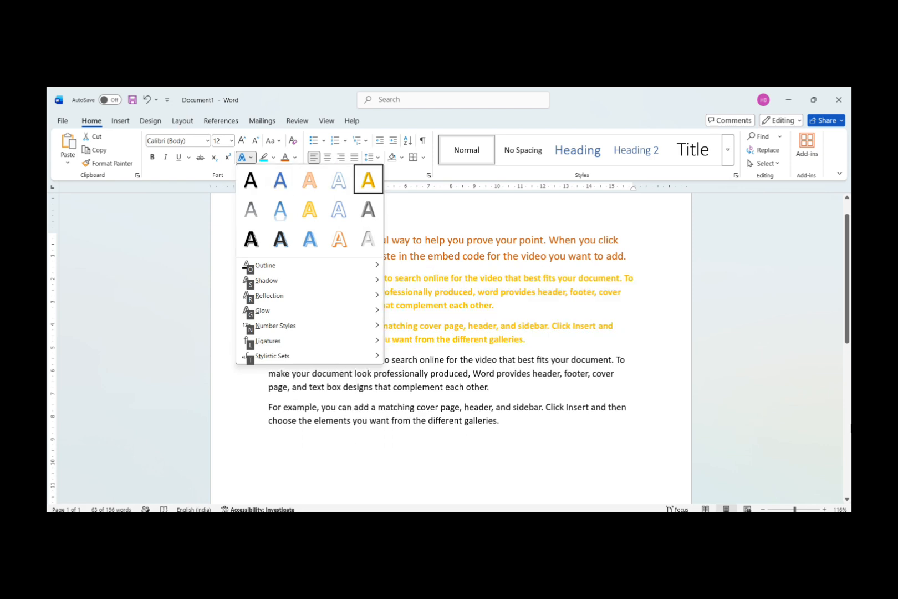
pyautogui.press('Return')
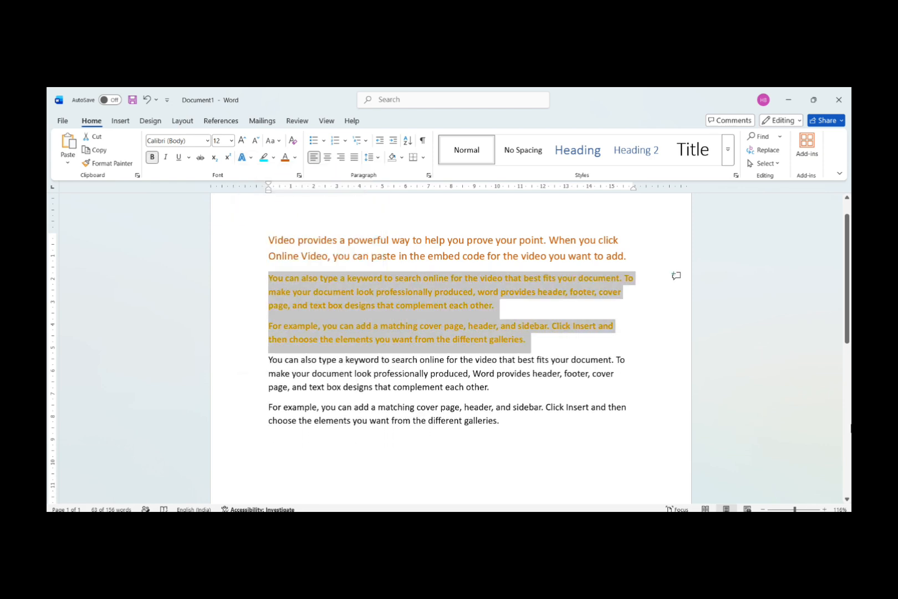